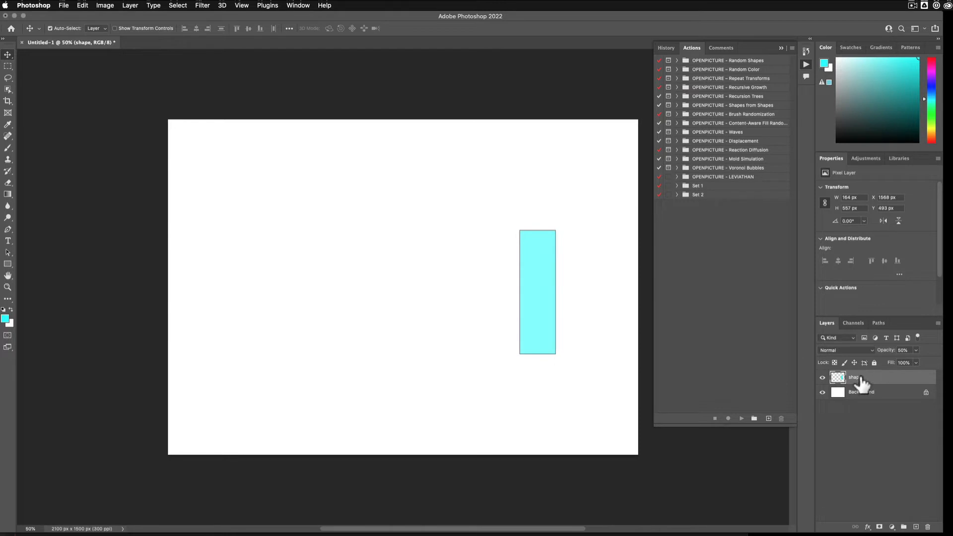
# - Move the cyan rectangle slightly, to about X 1588 px and Y 498 px
pyautogui.moveTo(548, 293)
pyautogui.mouseDown()
pyautogui.moveTo(538, 294)
pyautogui.moveTo(554, 291)
pyautogui.mouseUp()
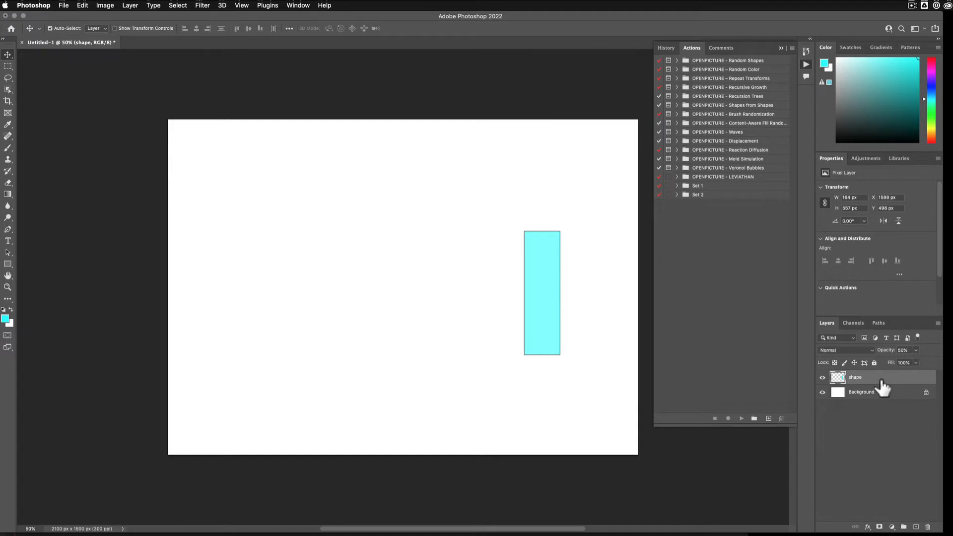
pyautogui.click(727, 305)
pyautogui.click(299, 5)
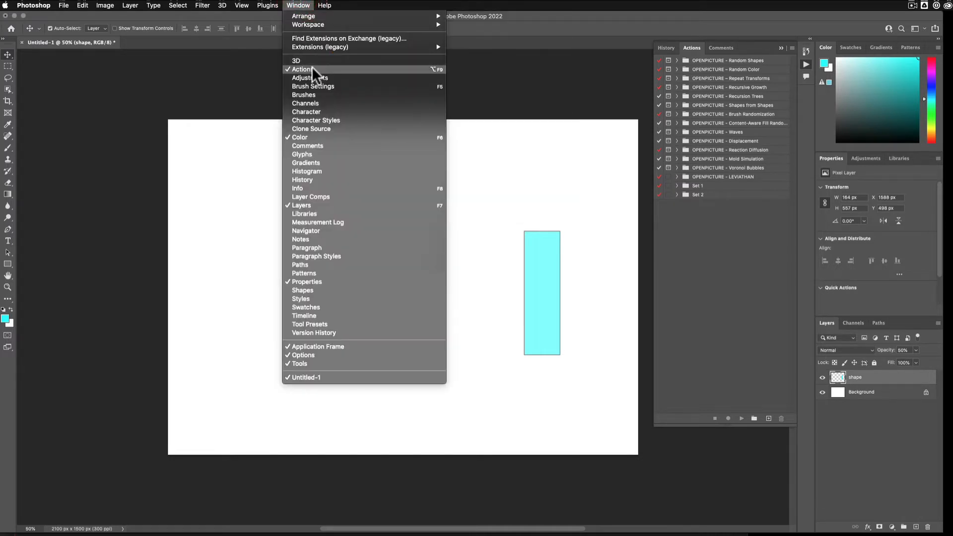
pyautogui.click(735, 363)
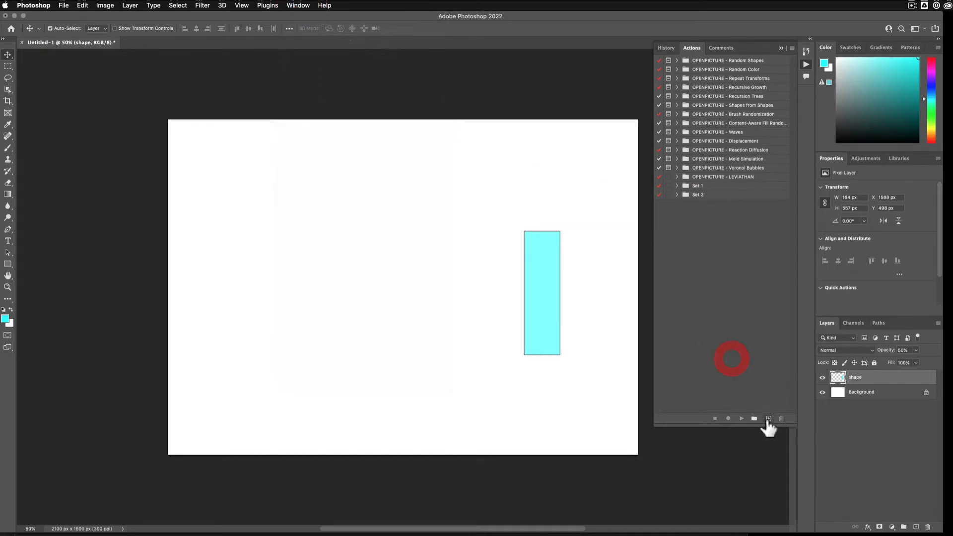
# - Create a new action set named "demo action folder"
pyautogui.click(755, 418)
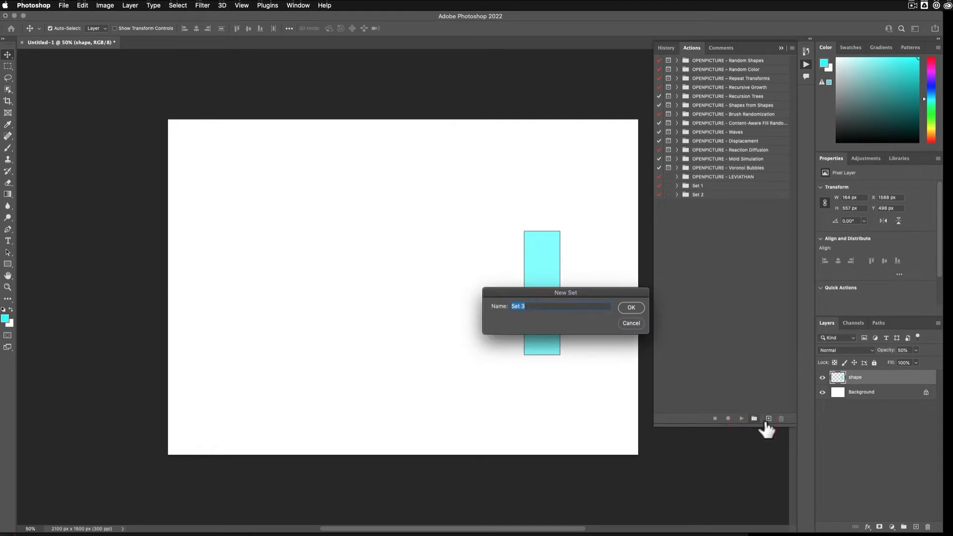
pyautogui.write('demo acgtion')
pyautogui.press('BackSpace')
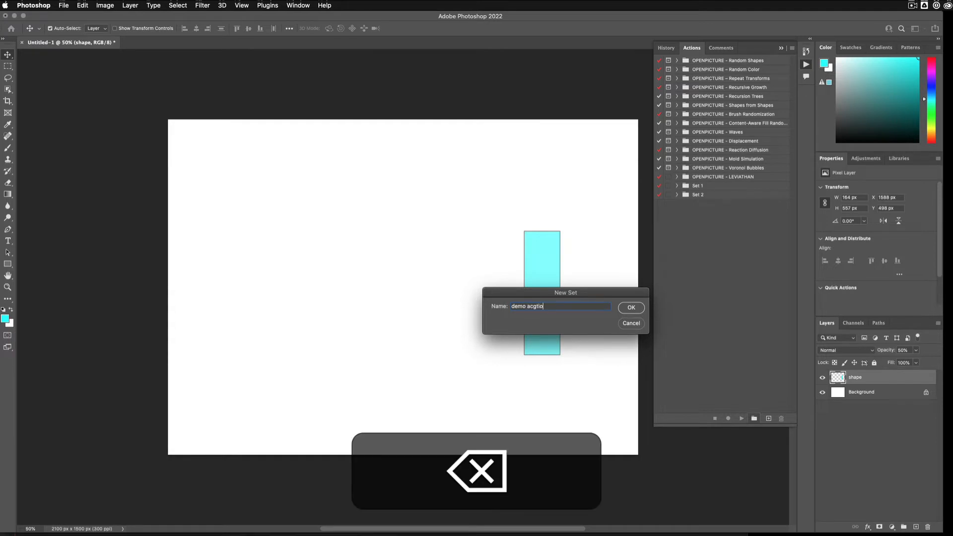
pyautogui.write('tion folder')
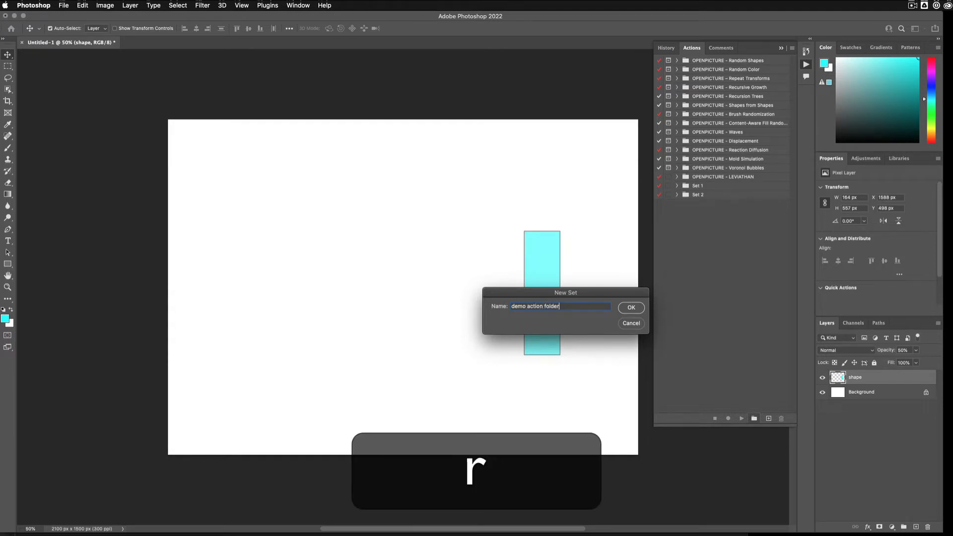
pyautogui.press('Return')
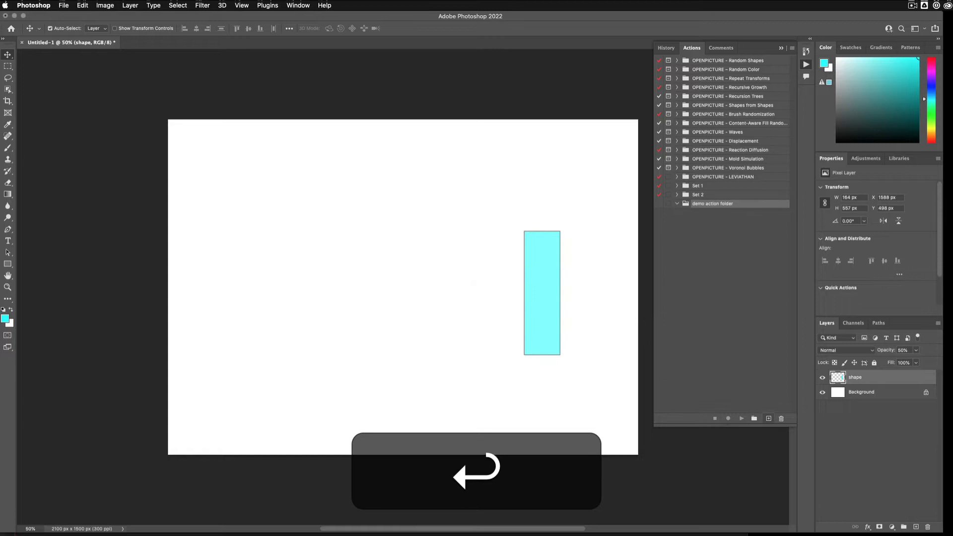
# - Start recording a new action named "demo 1. rotate scale transform" in the demo action folder set
pyautogui.click(768, 418)
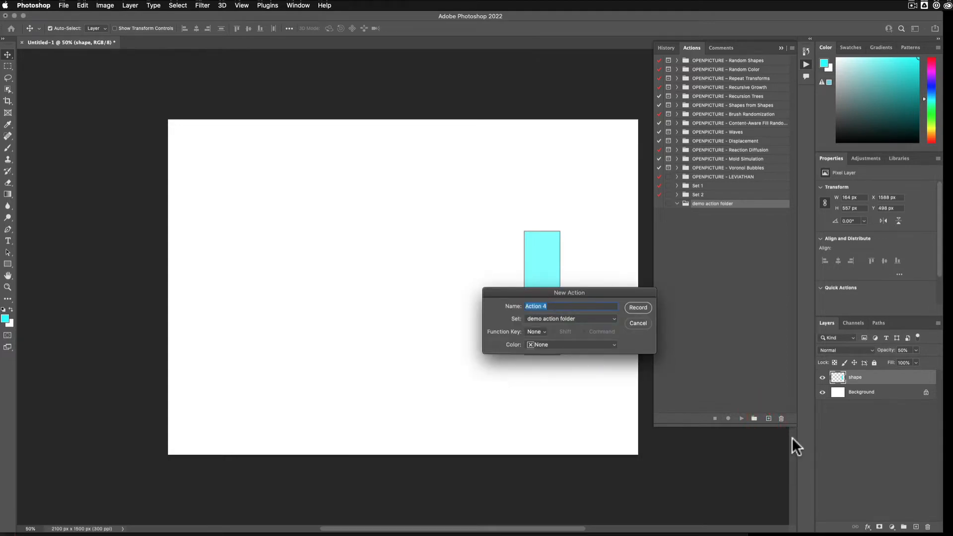
pyautogui.write('1.')
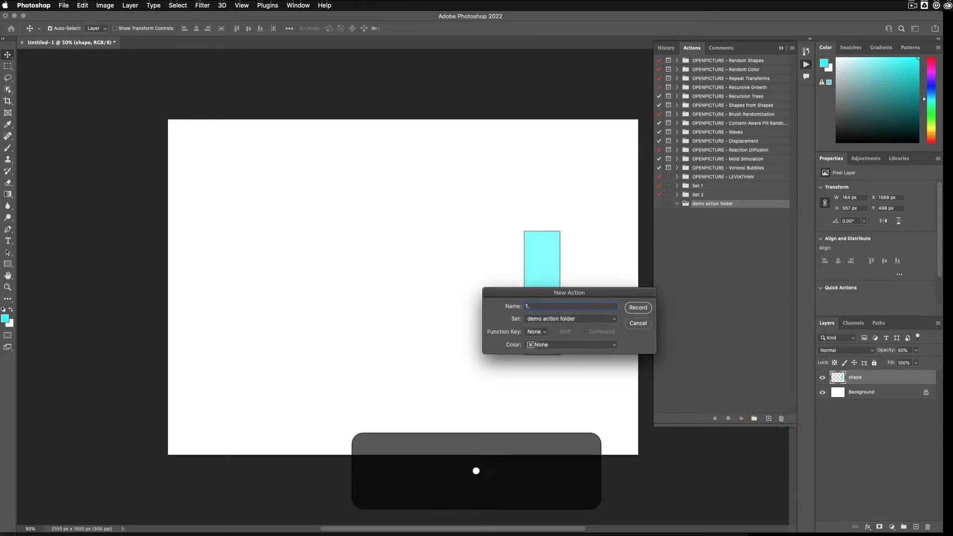
pyautogui.write('demo 1. rotate sc')
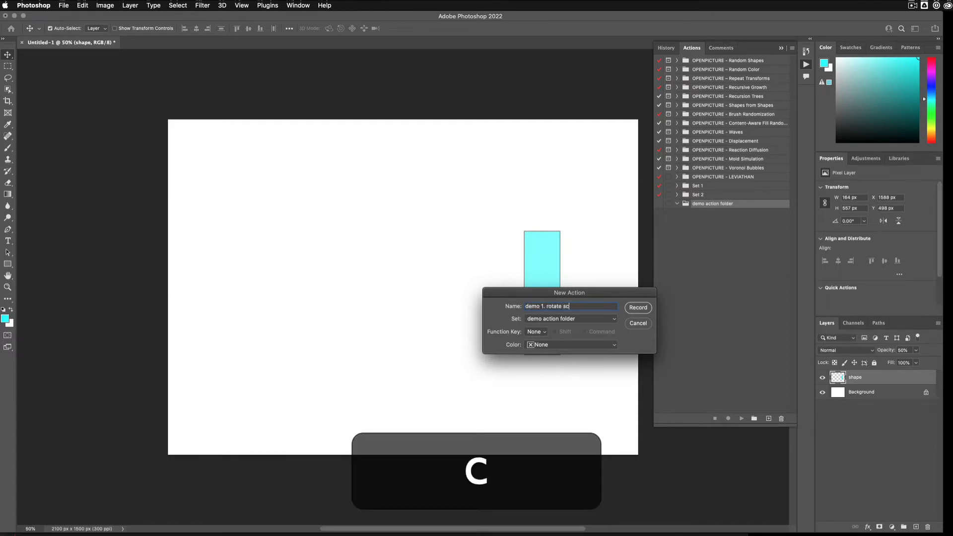
pyautogui.write('ale transform')
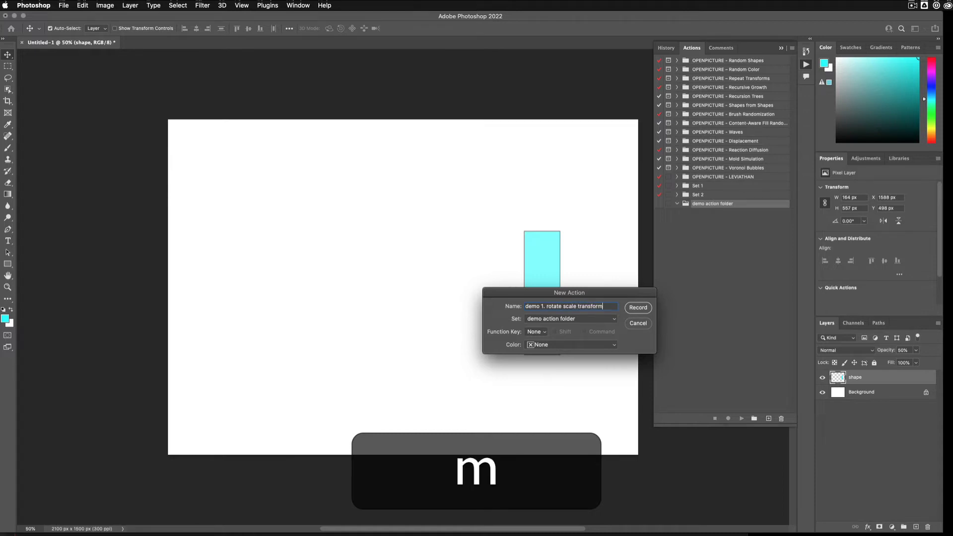
pyautogui.click(642, 308)
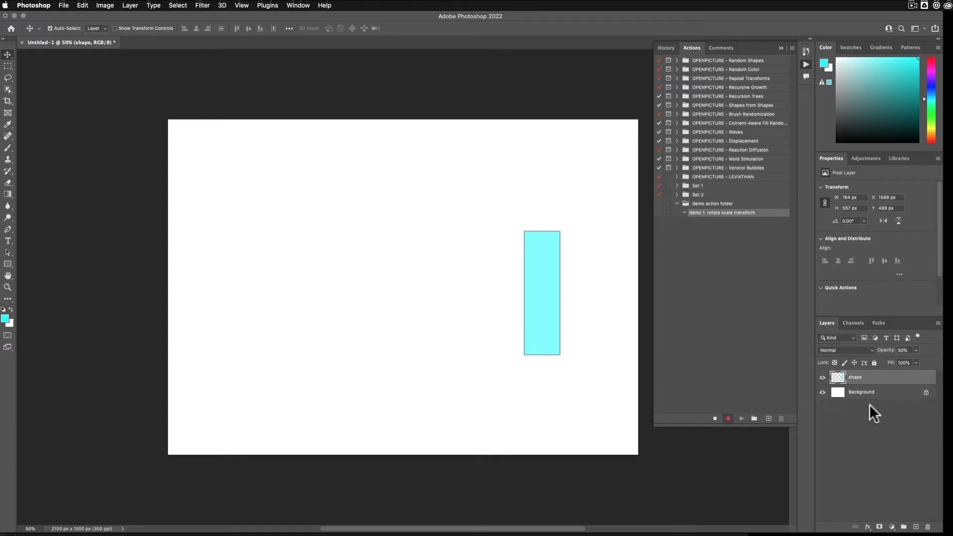
# - Duplicate the shape layer with its default copy name as part of the recorded action
pyautogui.rightClick(884, 375)
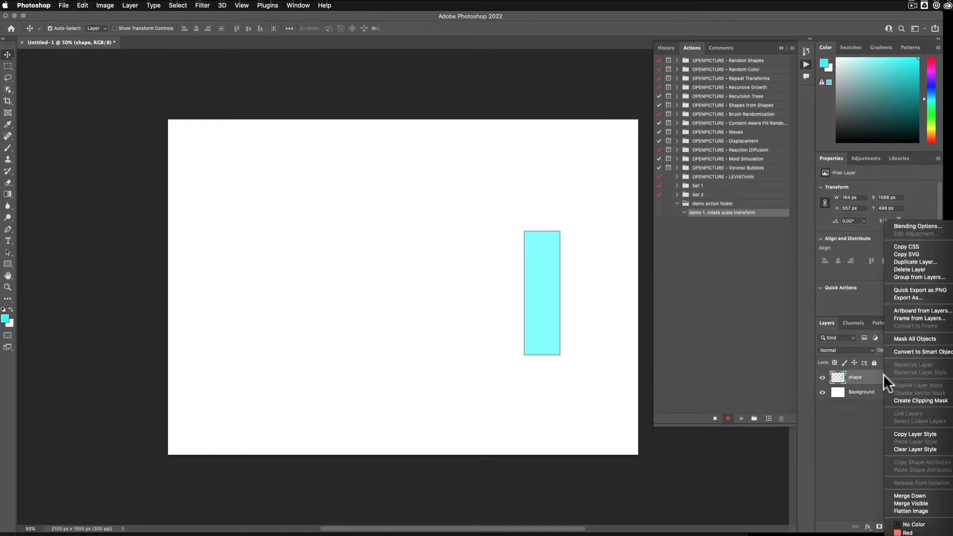
pyautogui.click(922, 262)
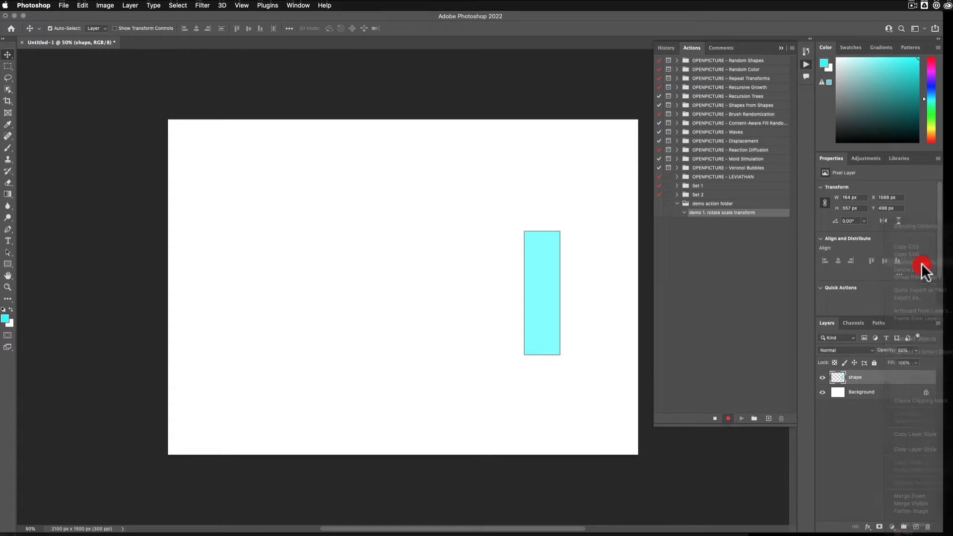
pyautogui.click(648, 286)
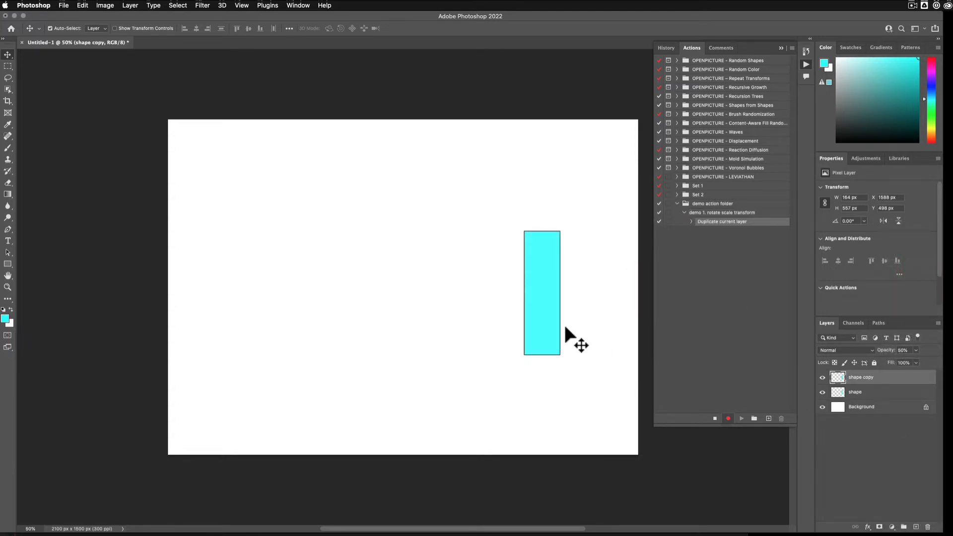
# - Start a Free Transform on the shape copy and set its rotation to -10 degrees
pyautogui.rightClick(543, 299)
pyautogui.click(399, 215)
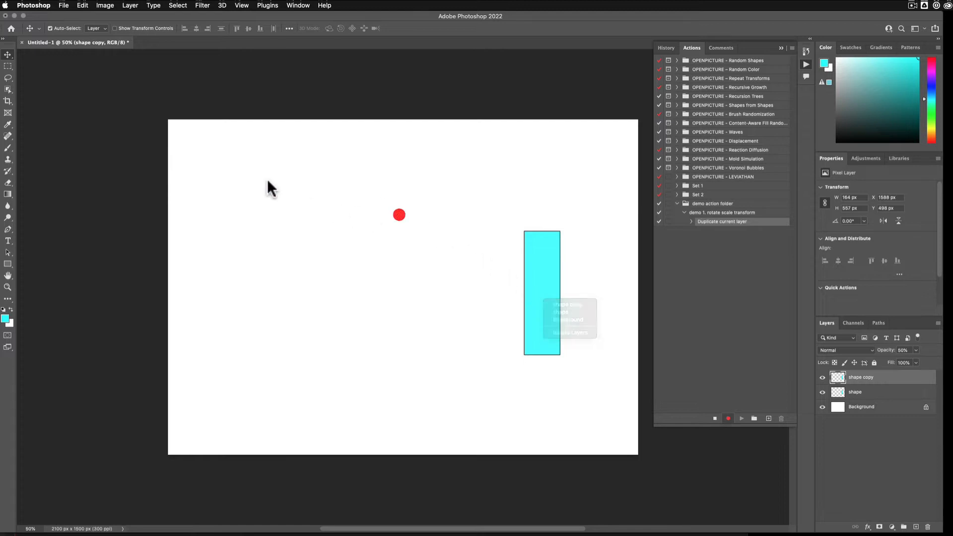
pyautogui.click(64, 5)
pyautogui.moveTo(83, 6)
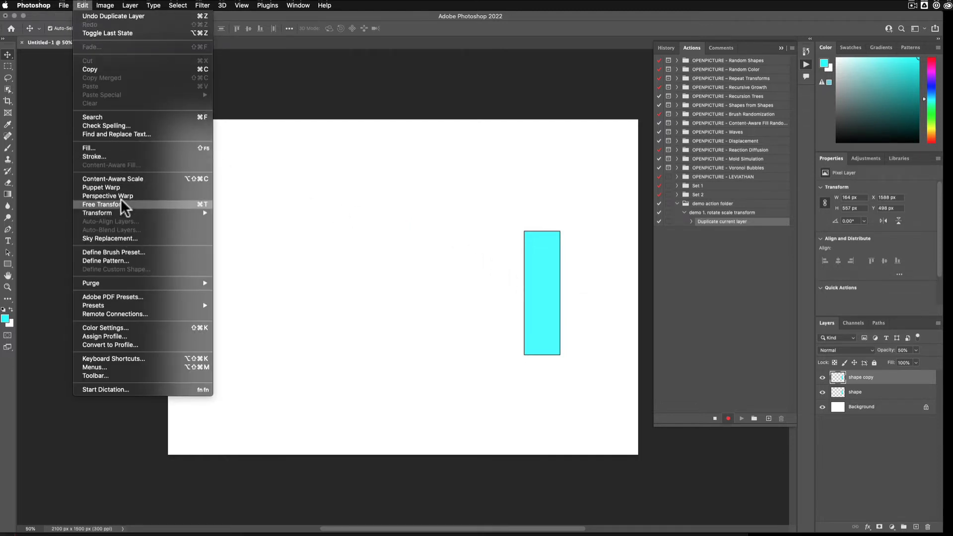
pyautogui.click(201, 205)
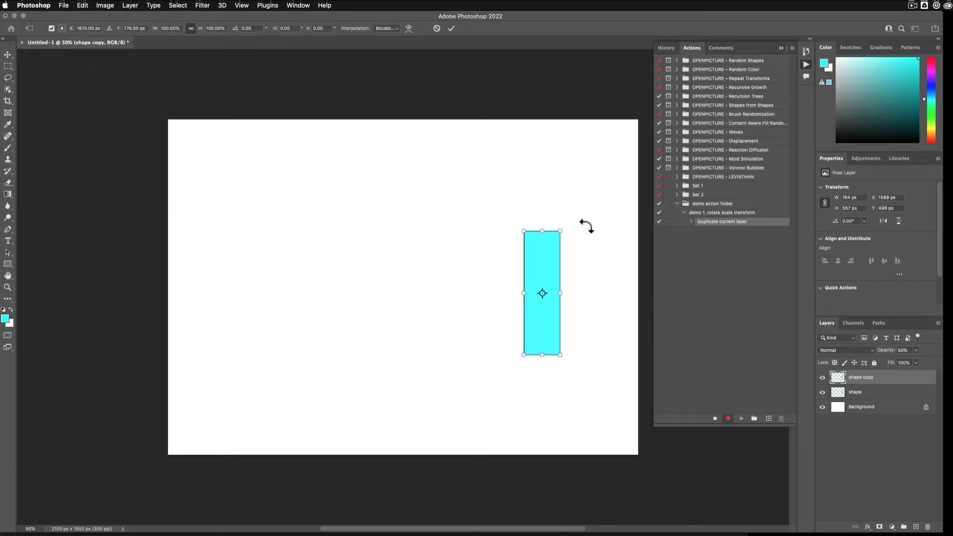
pyautogui.moveTo(587, 227)
pyautogui.mouseDown()
pyautogui.moveTo(566, 213)
pyautogui.moveTo(573, 221)
pyautogui.mouseUp()
pyautogui.doubleClick(251, 29)
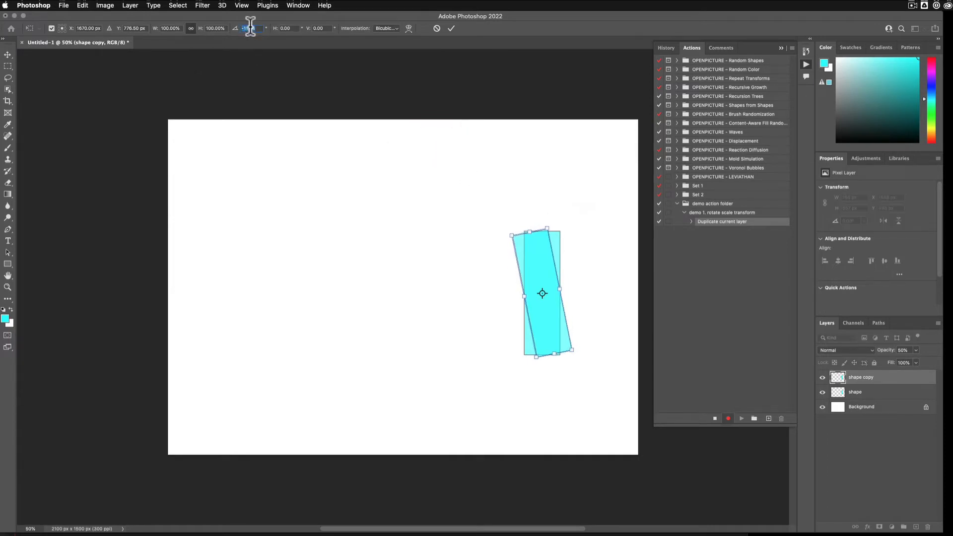
pyautogui.write('-10')
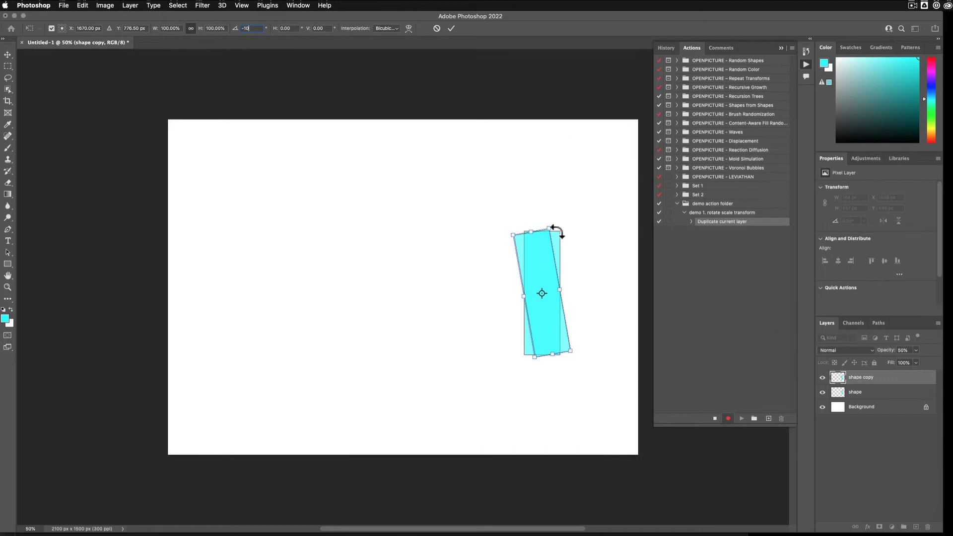
# - Scale the shape copy to 90% proportionally, shift it left to about X 1635.80 px, and apply the transform
pyautogui.moveTo(553, 226)
pyautogui.mouseDown()
pyautogui.moveTo(543, 241)
pyautogui.moveTo(549, 230)
pyautogui.mouseUp()
pyautogui.press('alt')
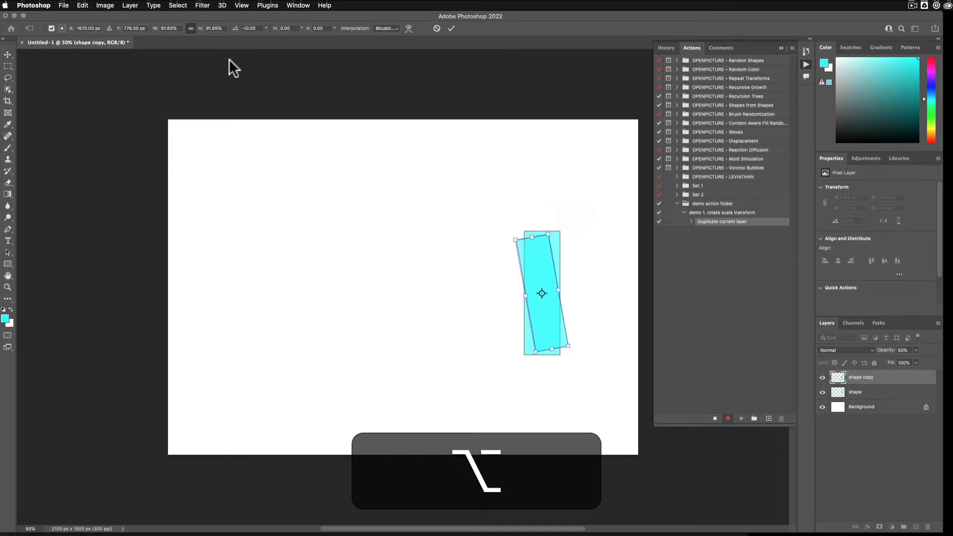
pyautogui.click(214, 28)
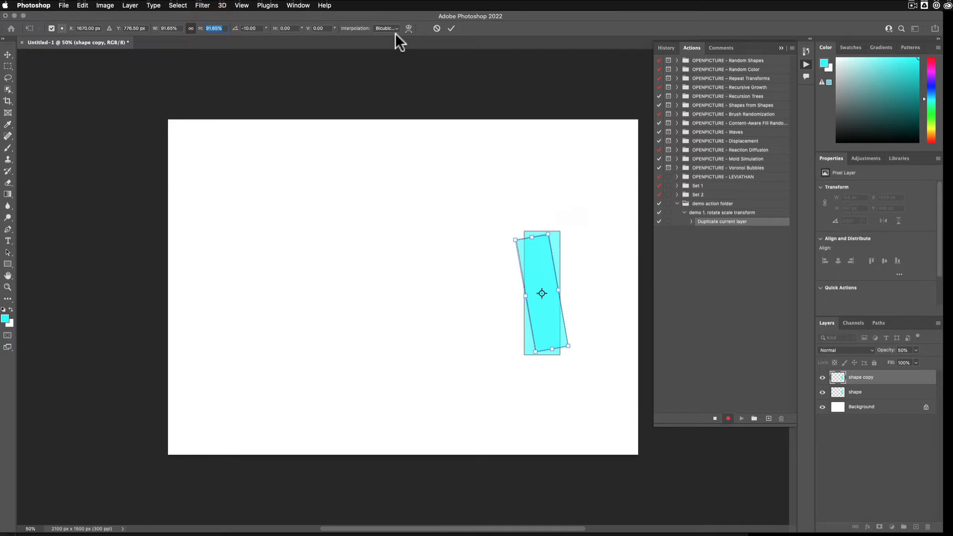
pyautogui.write('90')
pyautogui.moveTo(542, 277); pyautogui.dragTo(533, 277)
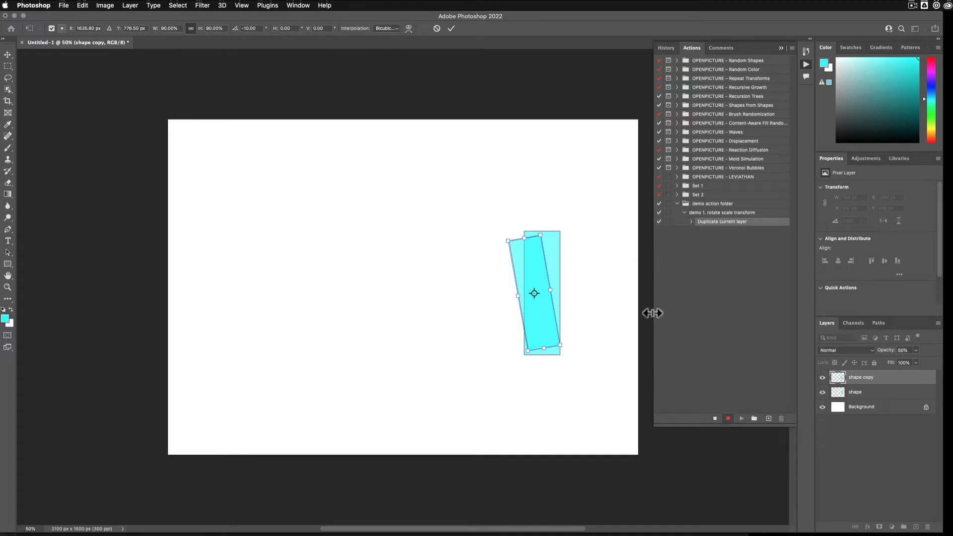
pyautogui.press('Return')
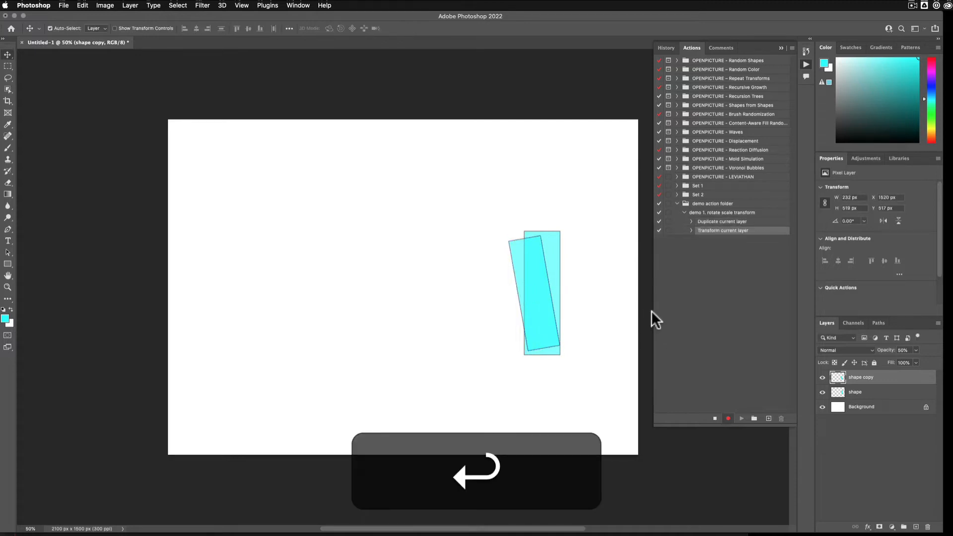
# - Stop recording, then select the demo 1. rotate scale transform action and collapse its recorded steps
pyautogui.click(715, 420)
pyautogui.click(749, 214)
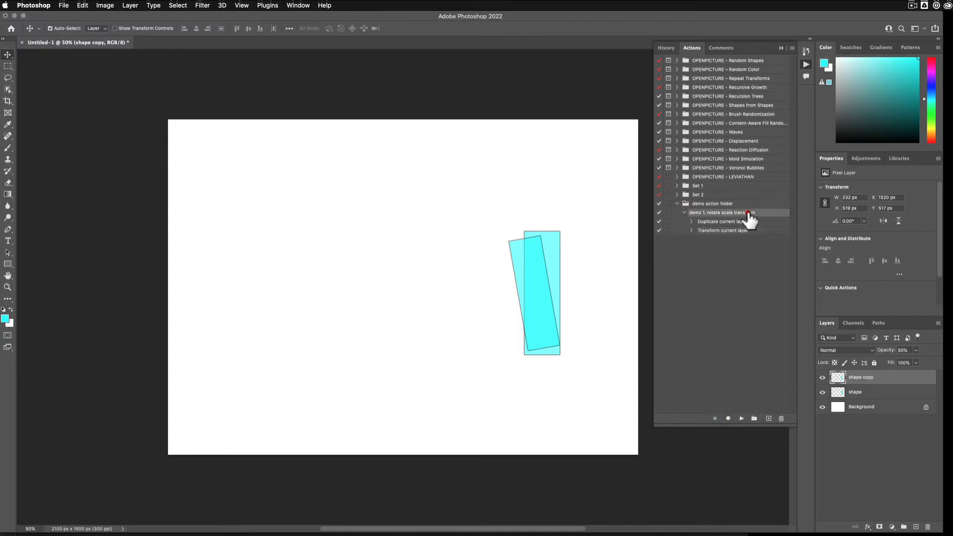
pyautogui.click(686, 213)
# - Play the demo 1. rotate scale transform action repeatedly until the shrinking copies trail across the canvas
pyautogui.click(742, 419)
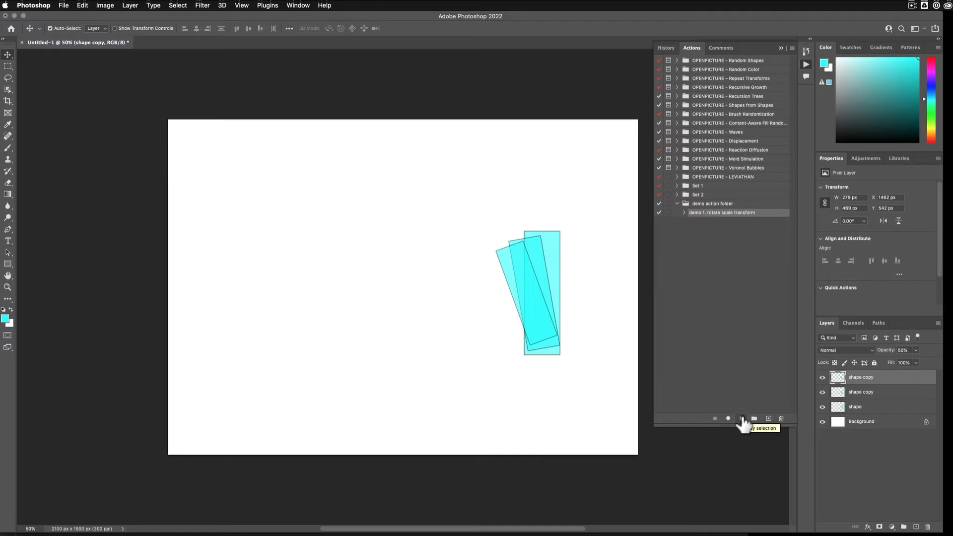
pyautogui.click(743, 419)
pyautogui.click(743, 420)
pyautogui.click(742, 420)
pyautogui.click(742, 419)
pyautogui.click(743, 420)
pyautogui.click(742, 419)
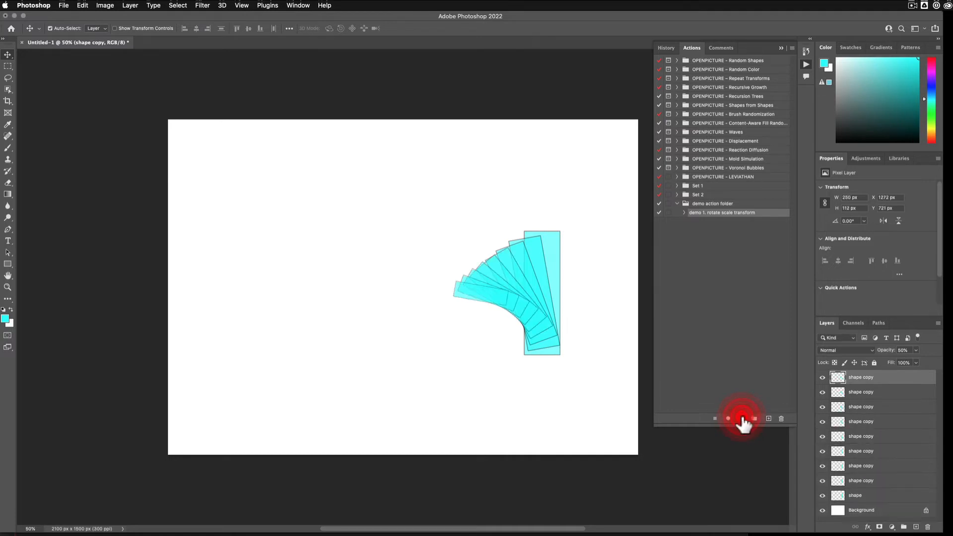
pyautogui.click(742, 419)
pyautogui.click(743, 420)
pyautogui.click(742, 420)
pyautogui.click(742, 420)
pyautogui.click(743, 420)
pyautogui.click(742, 419)
pyautogui.click(743, 420)
pyautogui.click(742, 420)
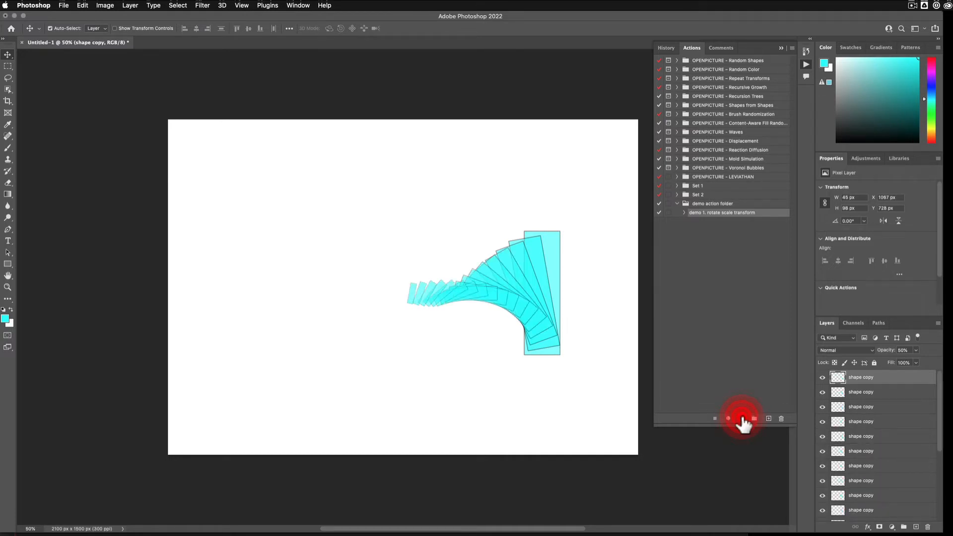
pyautogui.click(742, 420)
pyautogui.click(742, 420)
pyautogui.click(743, 420)
pyautogui.click(742, 419)
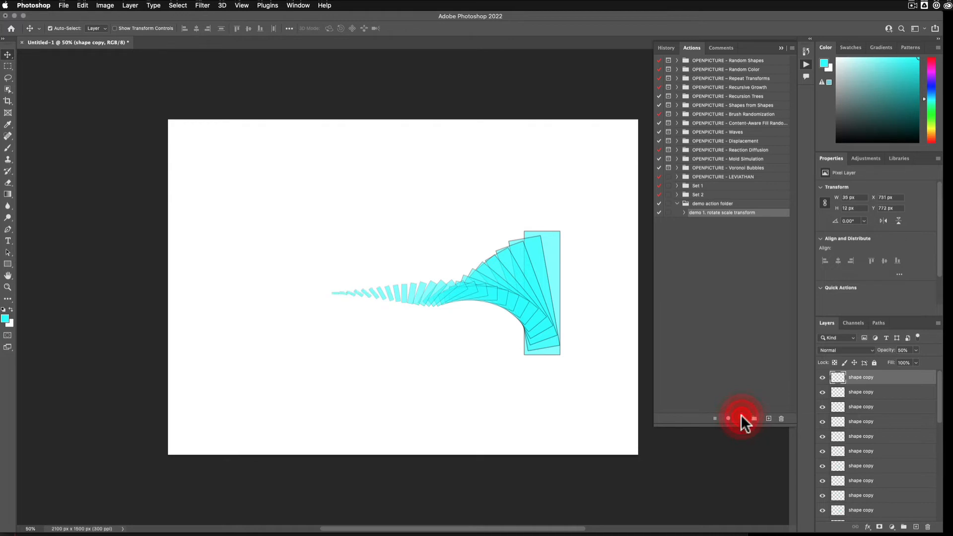
pyautogui.click(742, 420)
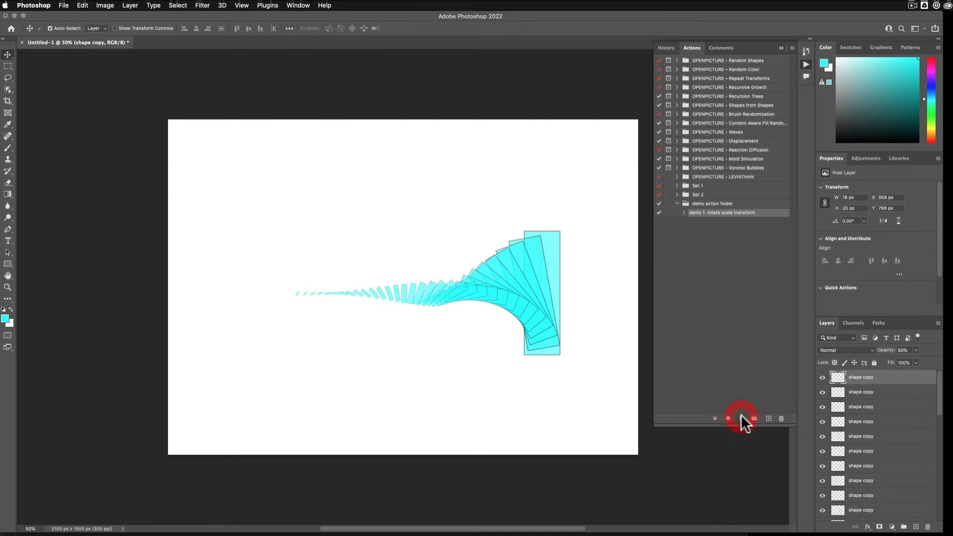
# - Select all the shape layers except Background and merge them into a single layer
pyautogui.scroll(-10, 900, 436)
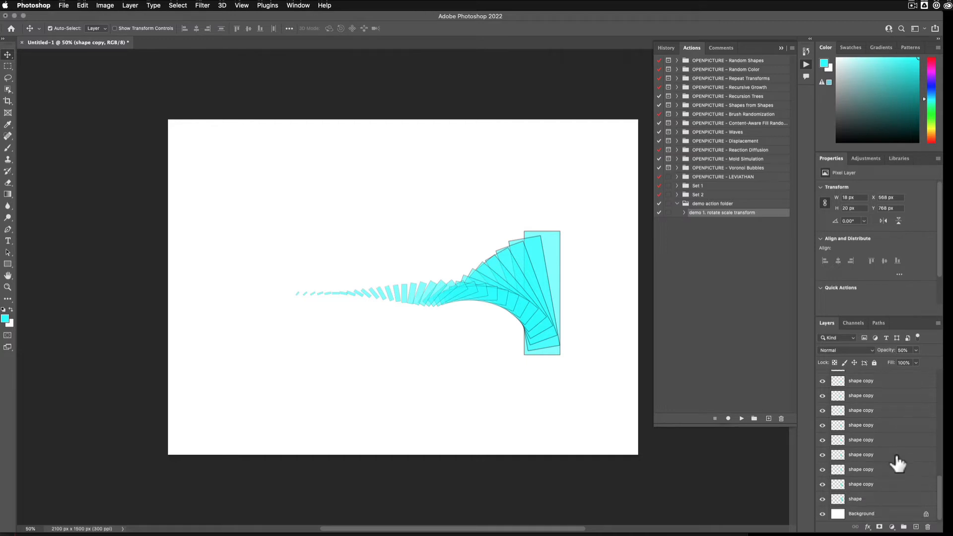
pyautogui.scroll(10, 897, 459)
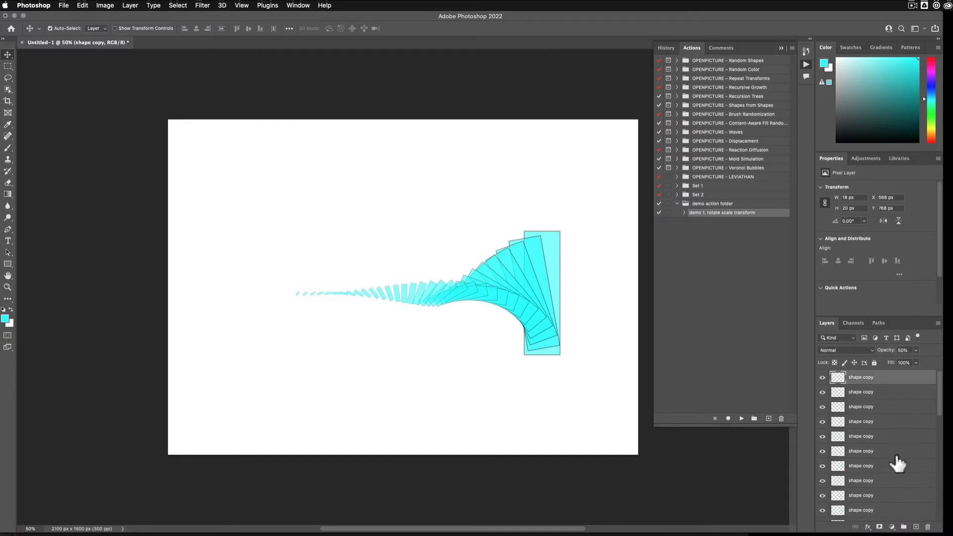
pyautogui.scroll(-10, 898, 459)
pyautogui.scroll(-2, 898, 503)
pyautogui.keyDown('shift'); pyautogui.click(897, 500); pyautogui.keyUp('shift')
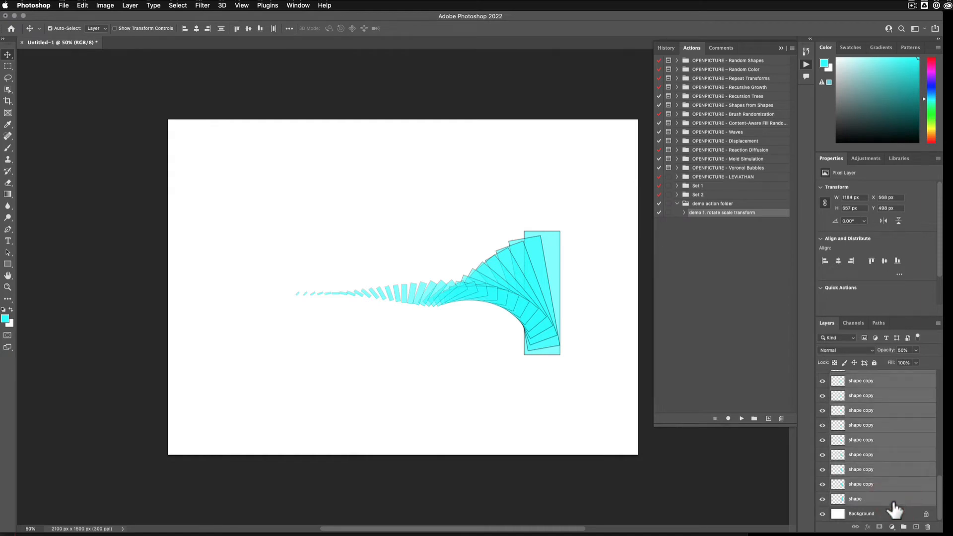
pyautogui.press('super')
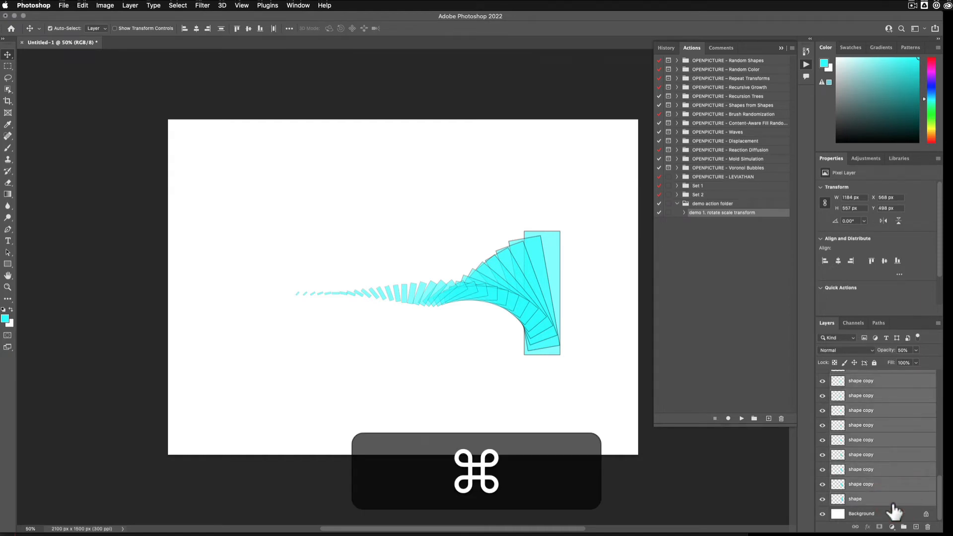
pyautogui.press('super+e')
# - Move the merged spiral shape around the canvas and place it at about X 567 px, Y 518 px
pyautogui.moveTo(506, 319); pyautogui.dragTo(395, 257)
pyautogui.moveTo(514, 277); pyautogui.dragTo(525, 295)
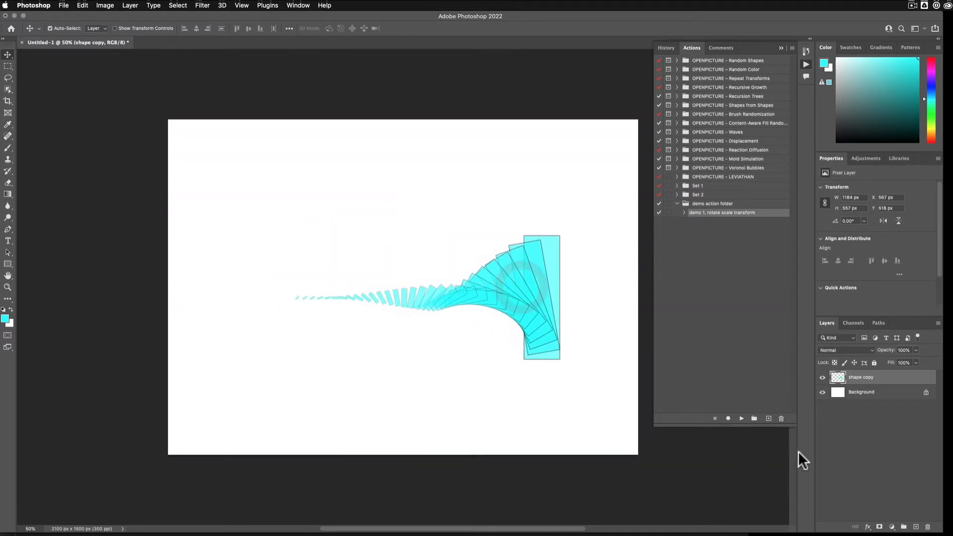
# - Undo the move and the merge of the spiral so the shape copies are separate layers again
pyautogui.press('super+z')
pyautogui.press('super+z')
pyautogui.press('super+z')
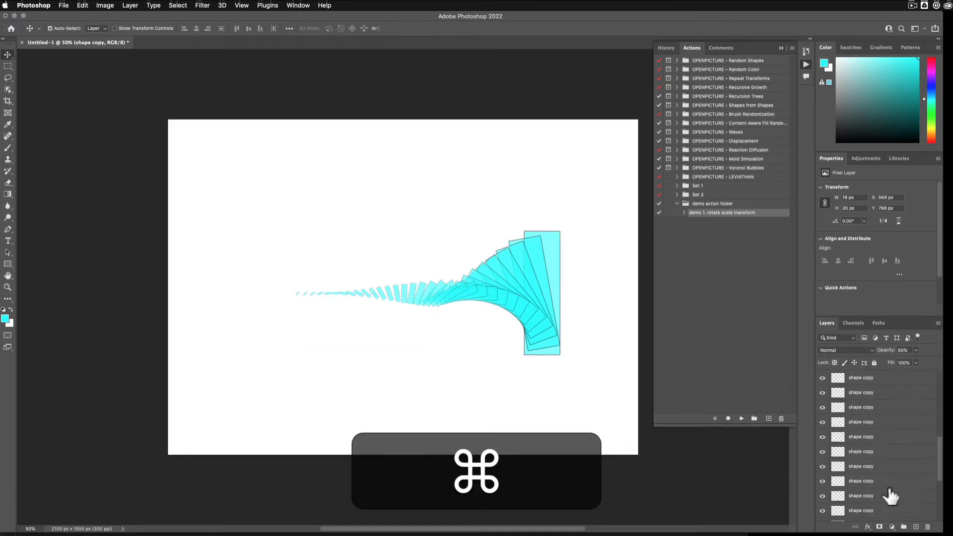
# - Delete all the shape copy layers, keeping only the original shape and Background
pyautogui.scroll(-5, 887, 485)
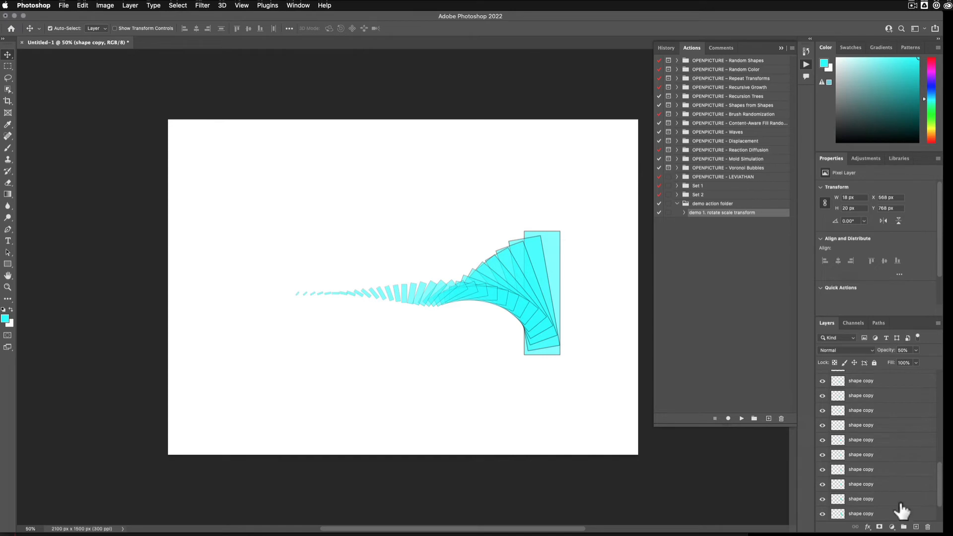
pyautogui.keyDown('shift'); pyautogui.click(886, 496); pyautogui.keyUp('shift')
pyautogui.hotkey('shift', 'BackSpace')
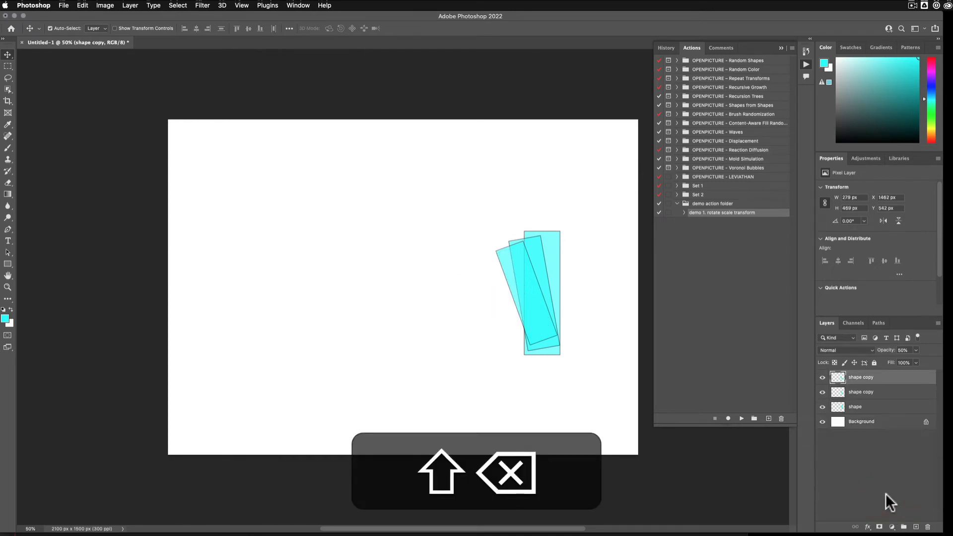
pyautogui.press('BackSpace')
pyautogui.press('BackSpace')
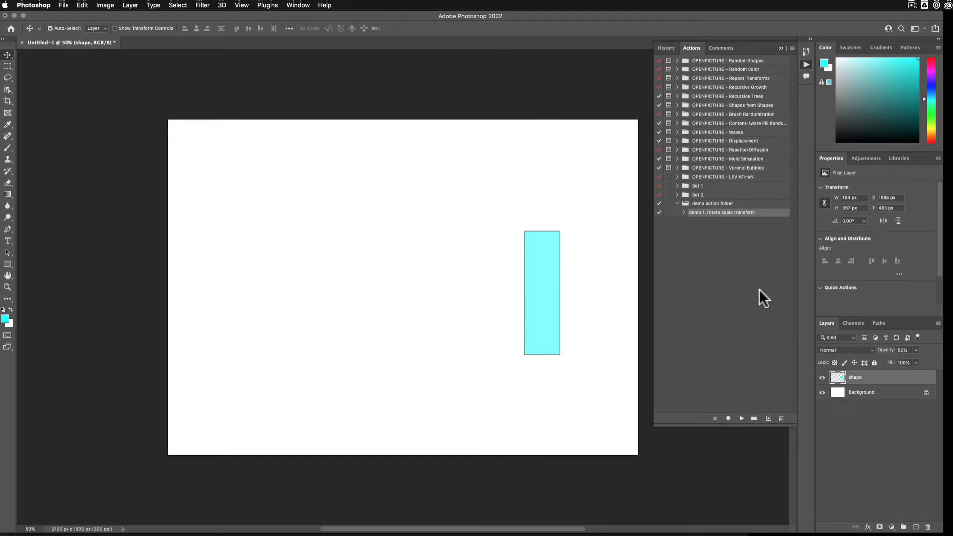
# - Expand the demo 1. rotate scale transform action, play it once on the shape layer, and resume recording into it
pyautogui.click(685, 213)
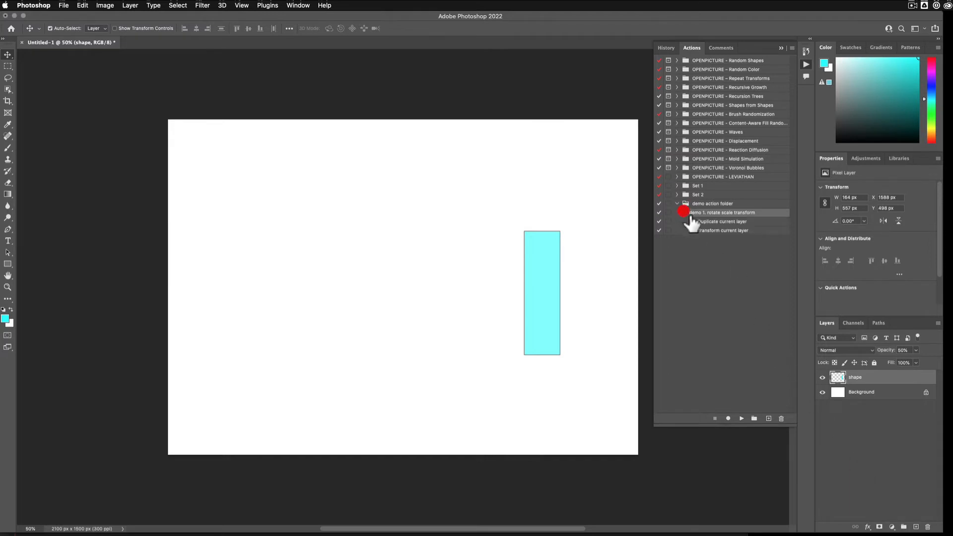
pyautogui.click(742, 418)
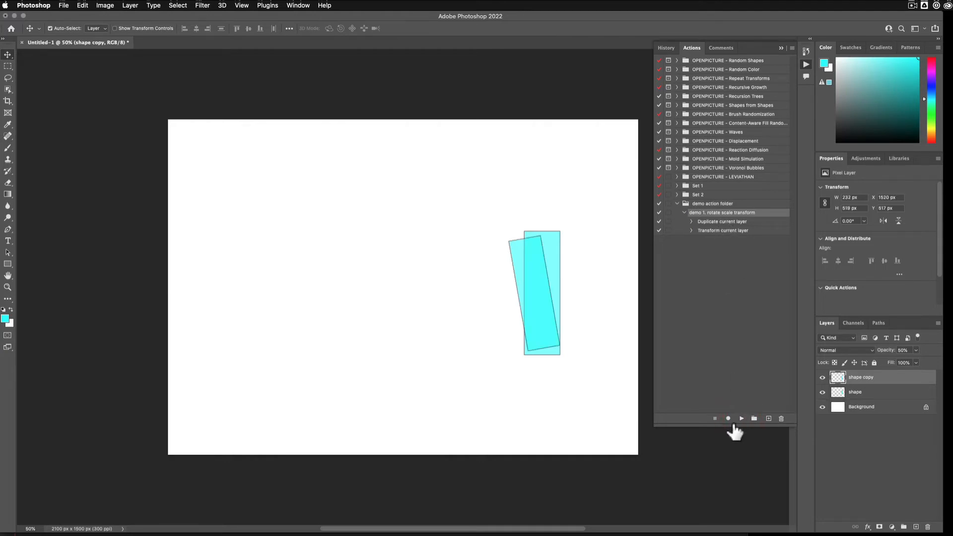
pyautogui.click(729, 419)
# - Record a Hue/Saturation adjustment with Hue set to 20 on the shape copy layer and stop recording
pyautogui.click(105, 5)
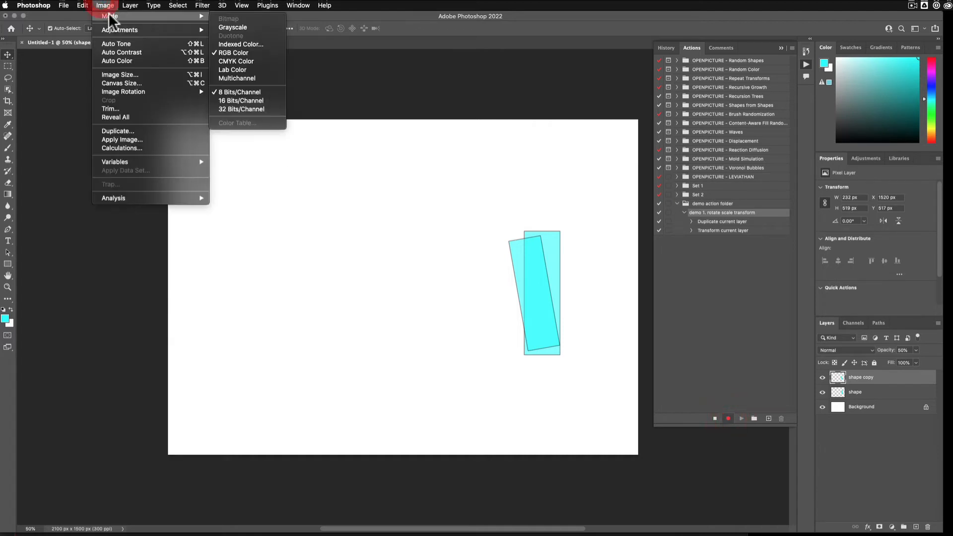
pyautogui.moveTo(113, 33)
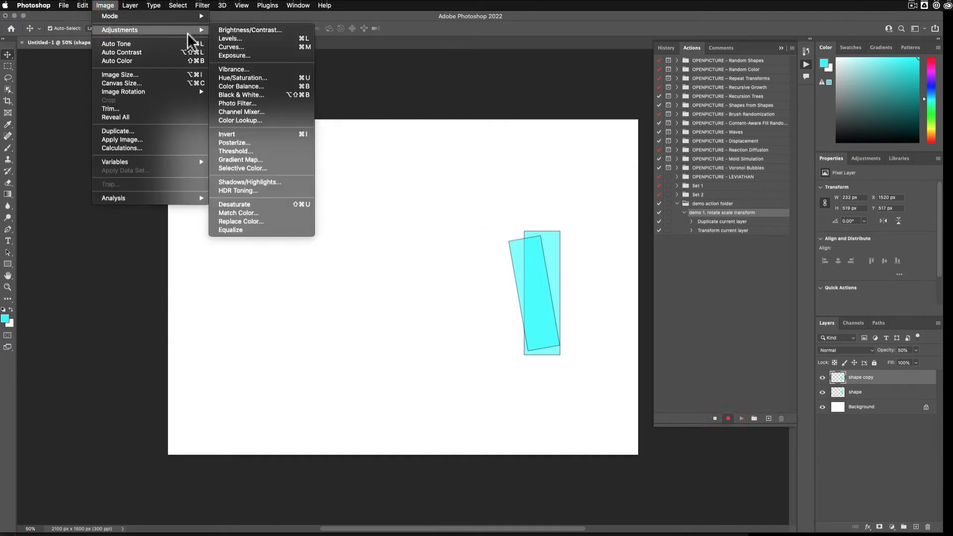
pyautogui.click(274, 75)
pyautogui.moveTo(541, 163); pyautogui.dragTo(710, 143)
pyautogui.write('-')
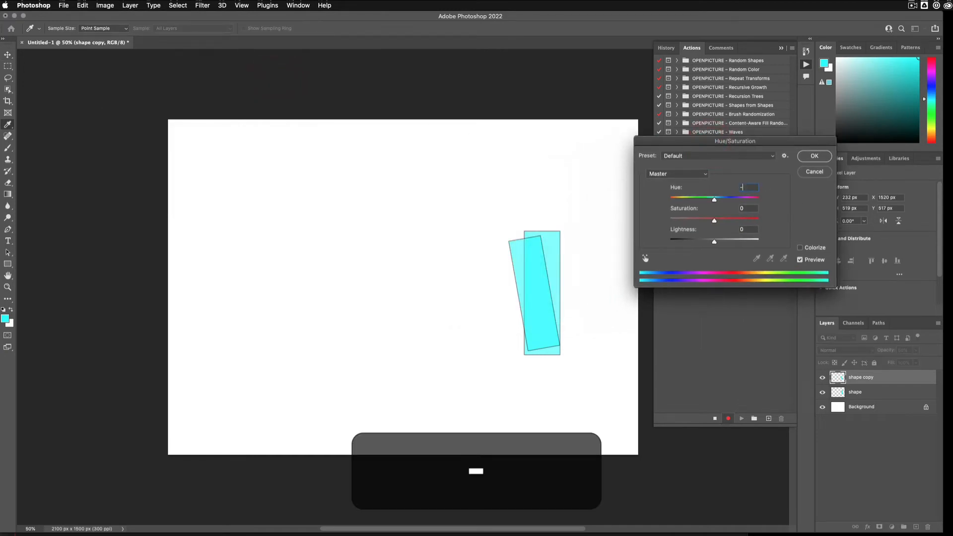
pyautogui.press('BackSpace')
pyautogui.write('20')
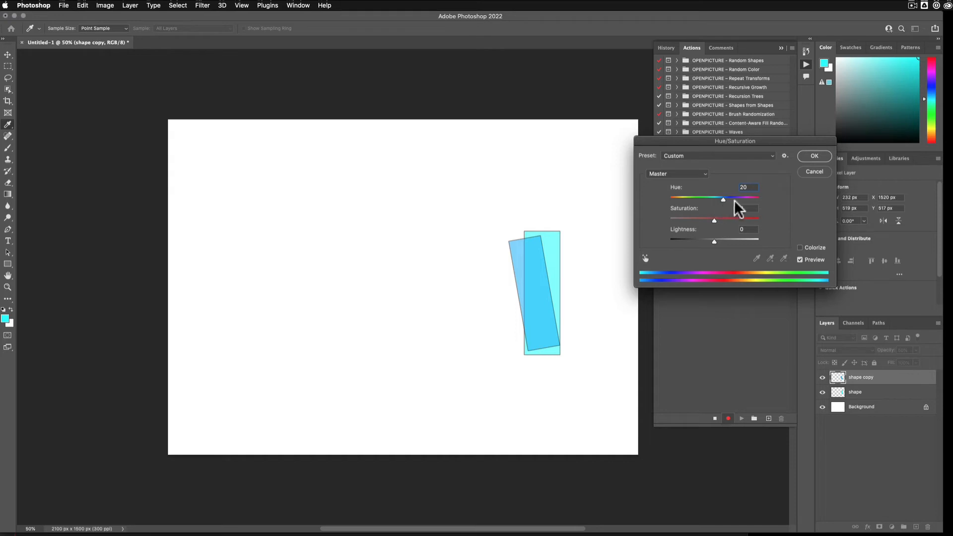
pyautogui.click(817, 160)
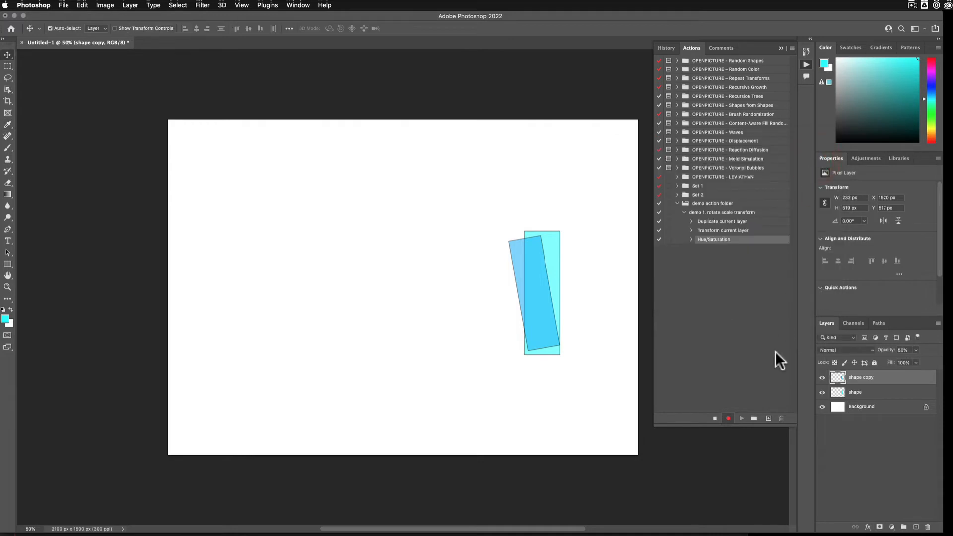
pyautogui.click(716, 418)
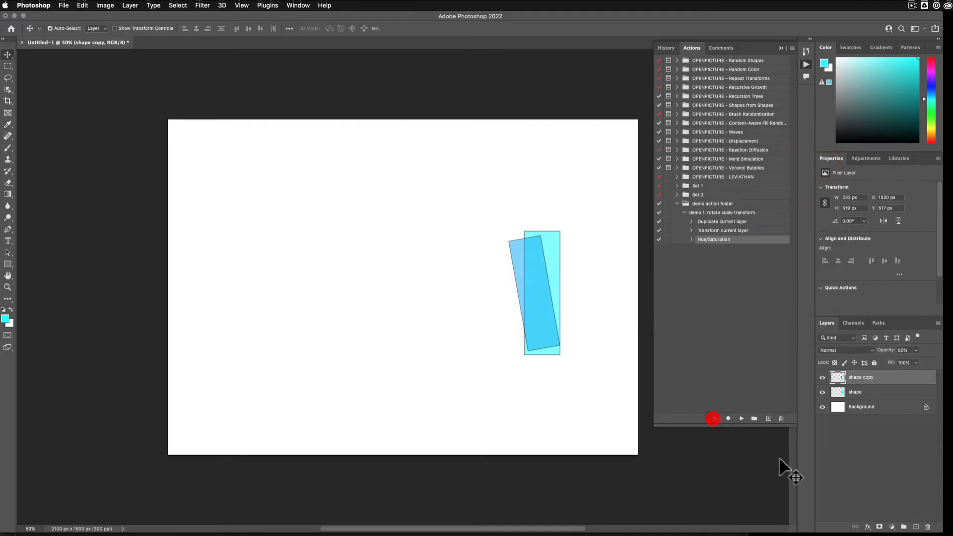
# - Play the whole demo 1. rotate scale transform action repeatedly until shrinking, hue-shifted copies trail across the canvas
pyautogui.click(718, 213)
pyautogui.click(743, 419)
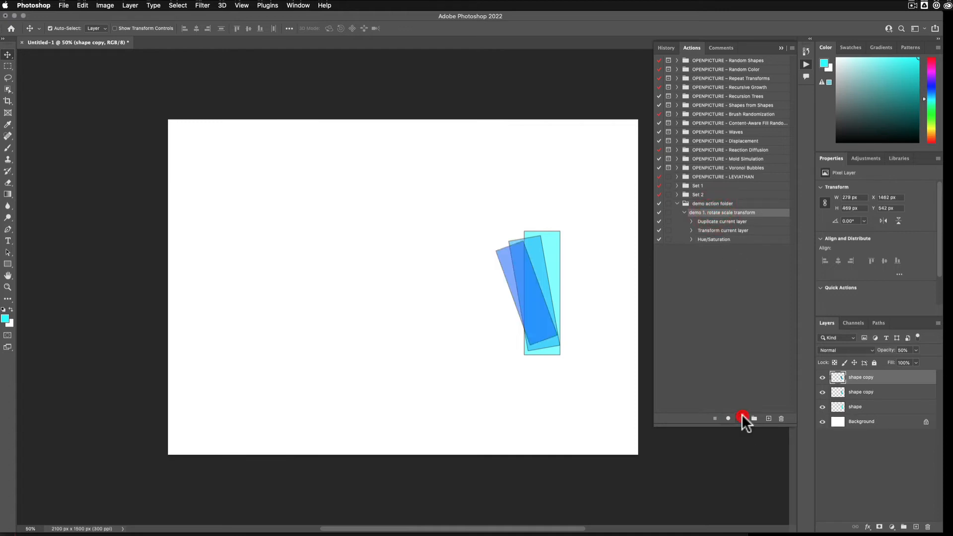
pyautogui.click(743, 418)
pyautogui.click(743, 419)
pyautogui.click(743, 419)
pyautogui.click(743, 419)
pyautogui.click(743, 419)
pyautogui.click(742, 418)
pyautogui.click(743, 419)
pyautogui.click(743, 418)
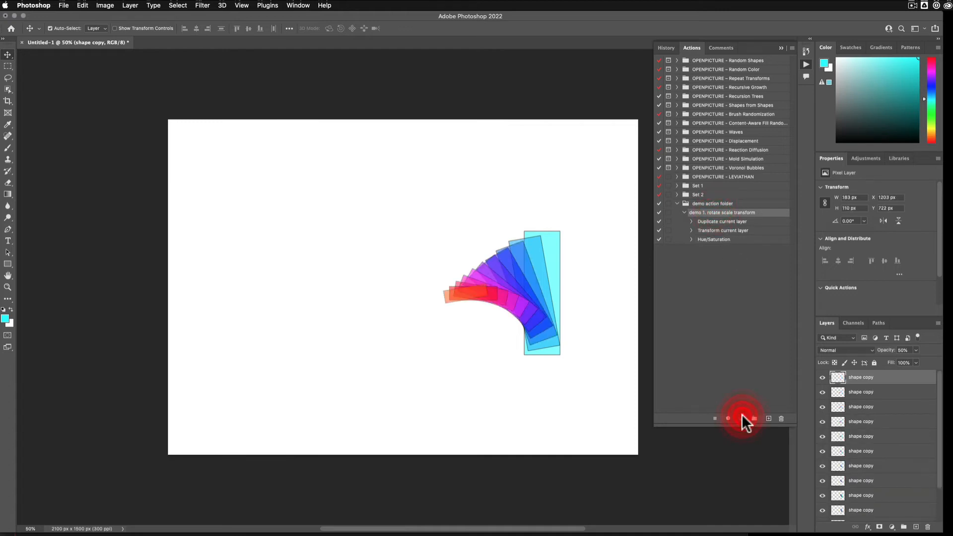
pyautogui.click(742, 419)
pyautogui.click(743, 419)
pyautogui.click(743, 419)
pyautogui.click(743, 418)
pyautogui.click(743, 418)
pyautogui.click(743, 418)
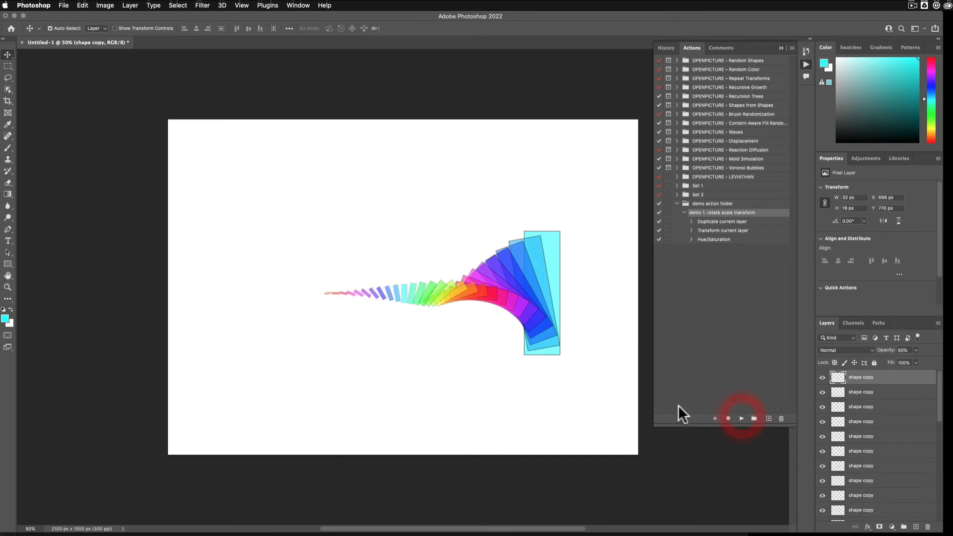
pyautogui.scroll(-5, 884, 434)
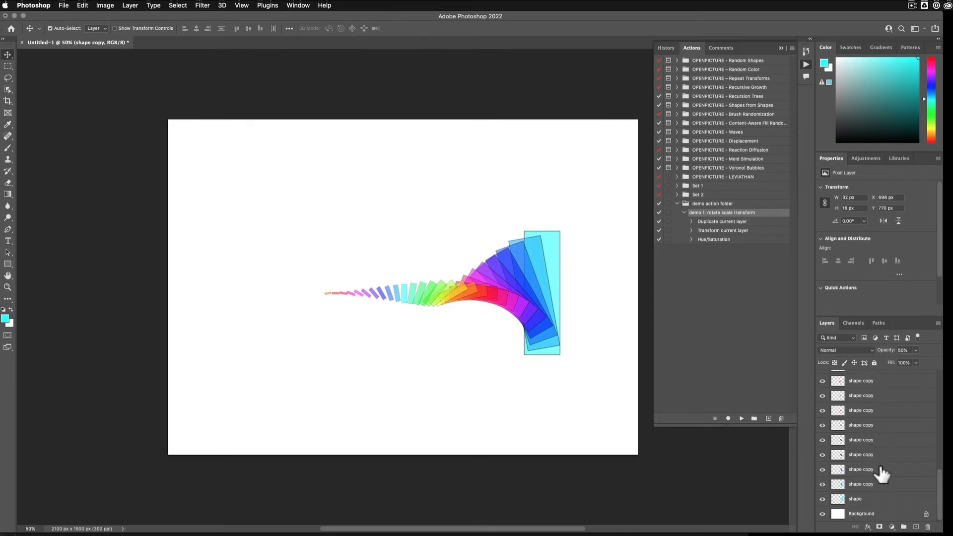
pyautogui.keyDown('shift'); pyautogui.click(884, 500); pyautogui.keyUp('shift')
pyautogui.doubleClick(884, 500)
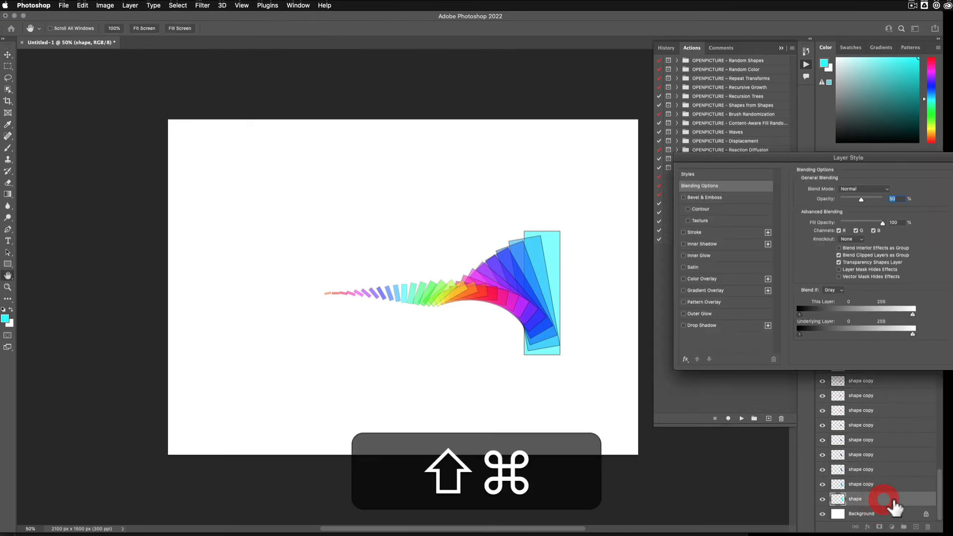
pyautogui.press('Escape')
# - Select every shape copy layer and delete them, keeping only the original shape and Background
pyautogui.click(895, 484)
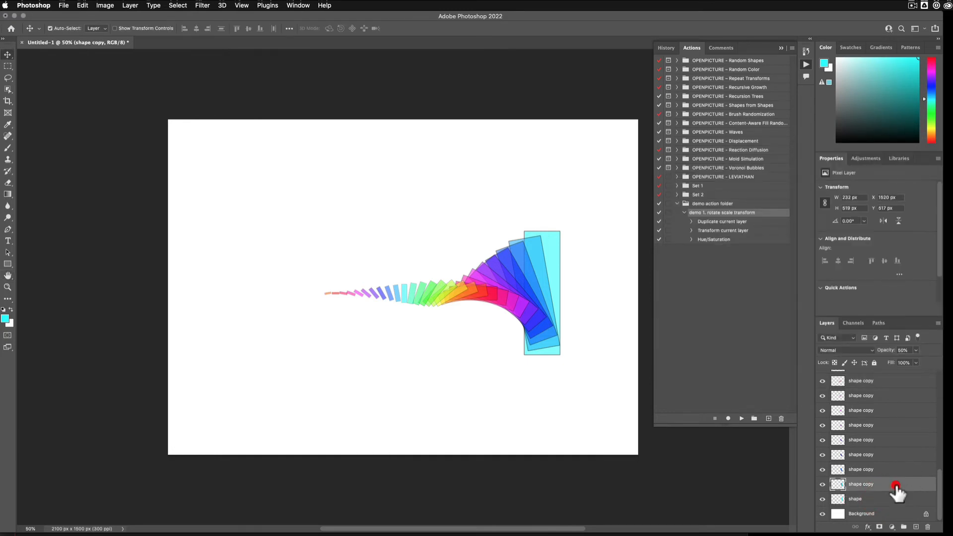
pyautogui.scroll(10, 895, 484)
pyautogui.keyDown('shift'); pyautogui.click(887, 383); pyautogui.keyUp('shift')
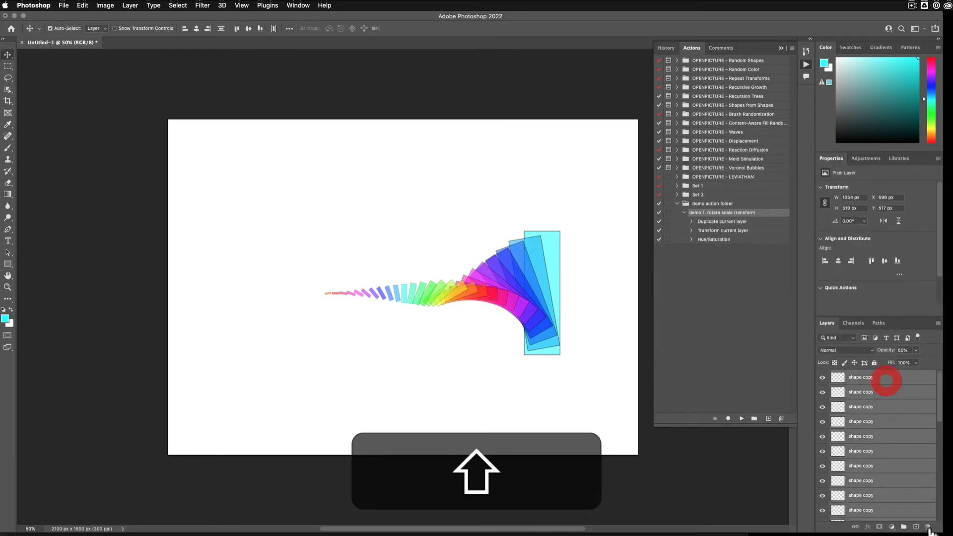
pyautogui.click(928, 527)
pyautogui.press('Return')
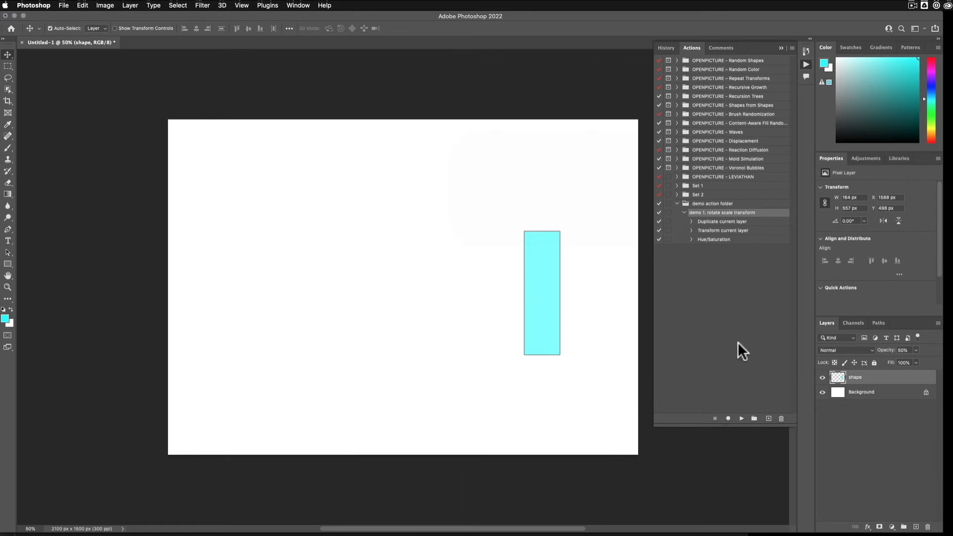
# - Create a new action named 2 repeater in the demo action folder and start recording it
pyautogui.click(769, 419)
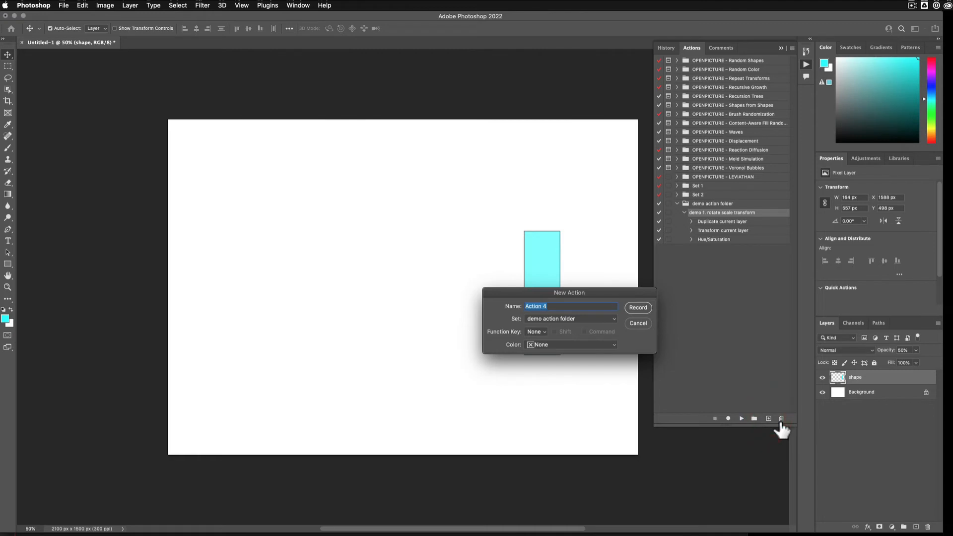
pyautogui.write('r')
pyautogui.press('BackSpace')
pyautogui.write('2')
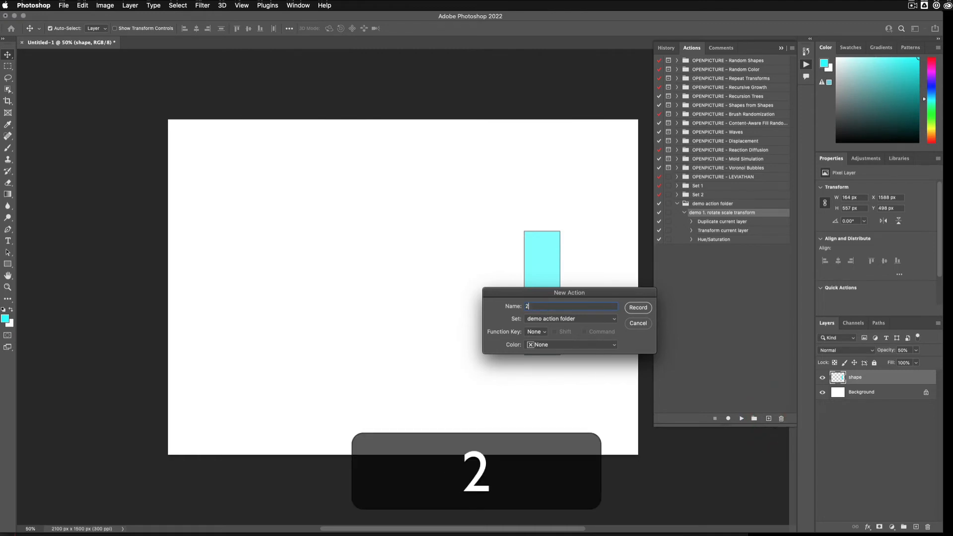
pyautogui.write(' repeater')
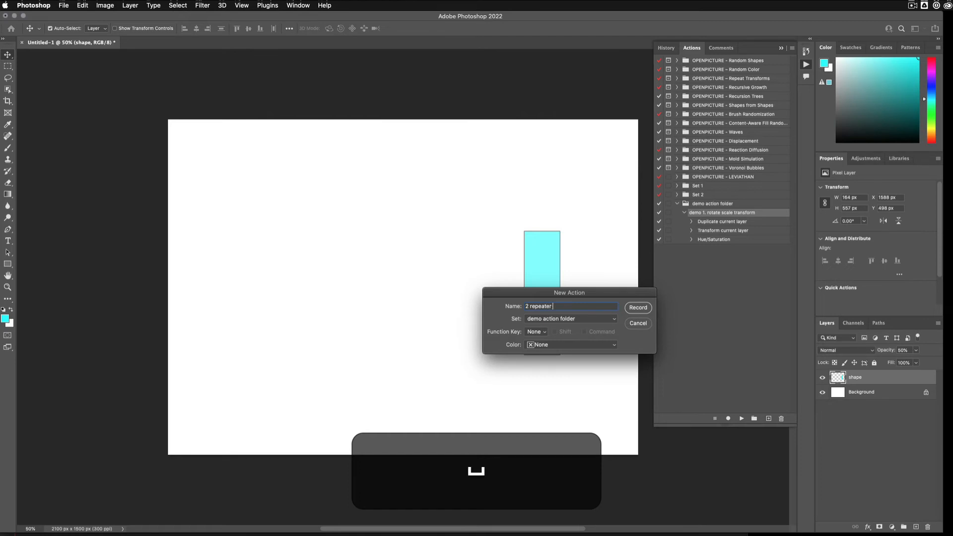
pyautogui.press('BackSpace')
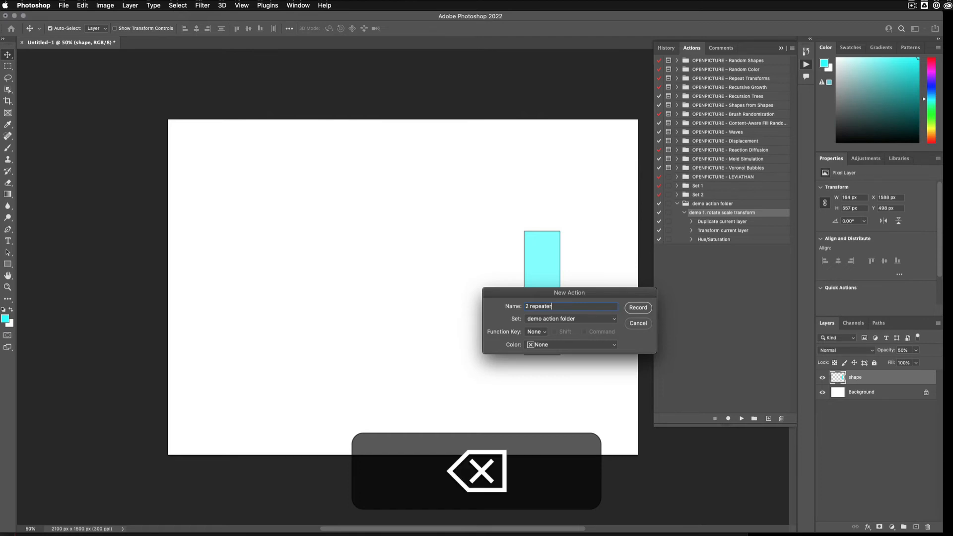
pyautogui.press('Return')
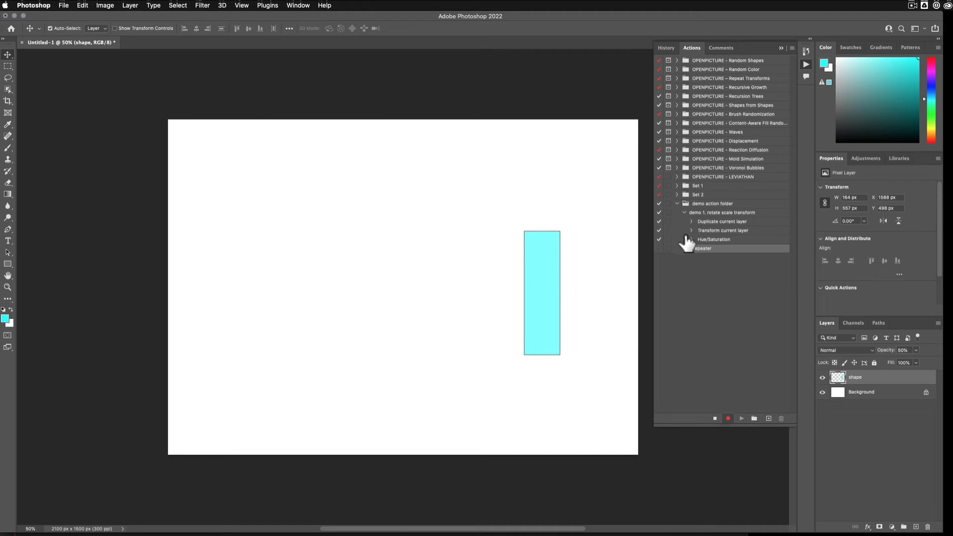
# - Collapse the demo 1. rotate scale transform action and play it once so 2 repeater records the playback
pyautogui.click(685, 213)
pyautogui.click(704, 214)
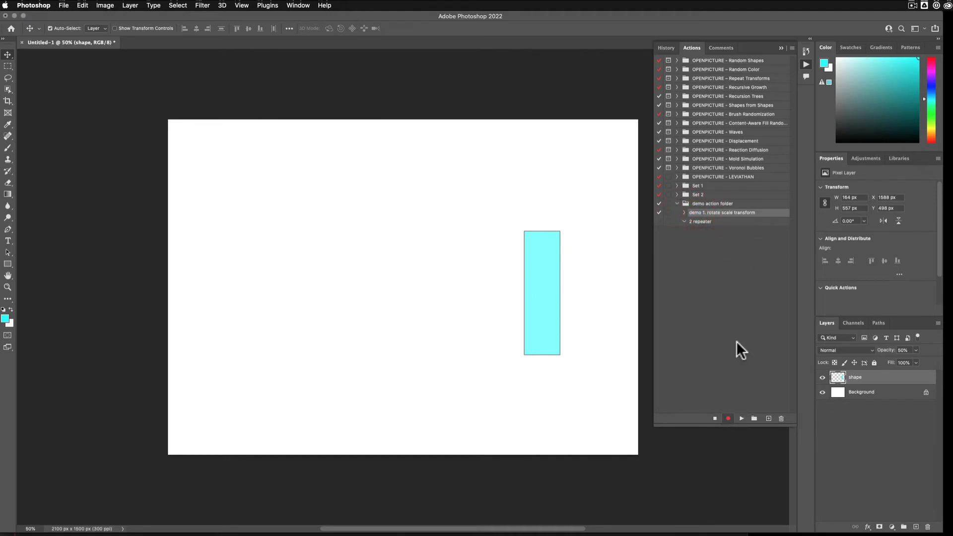
pyautogui.click(741, 418)
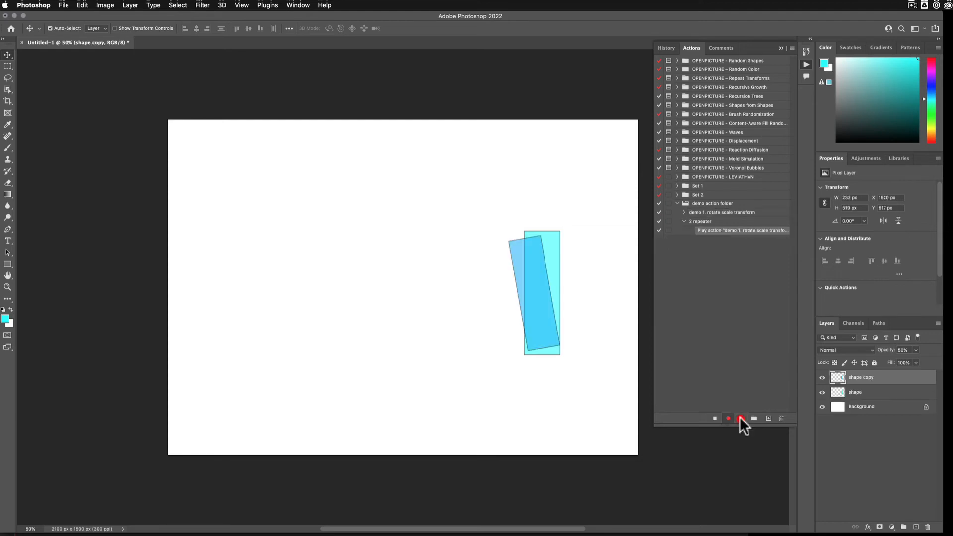
# - Collapse 2 repeater and record many more playbacks of demo 1. rotate scale transform into it, extending the trail of coloured copies
pyautogui.click(686, 221)
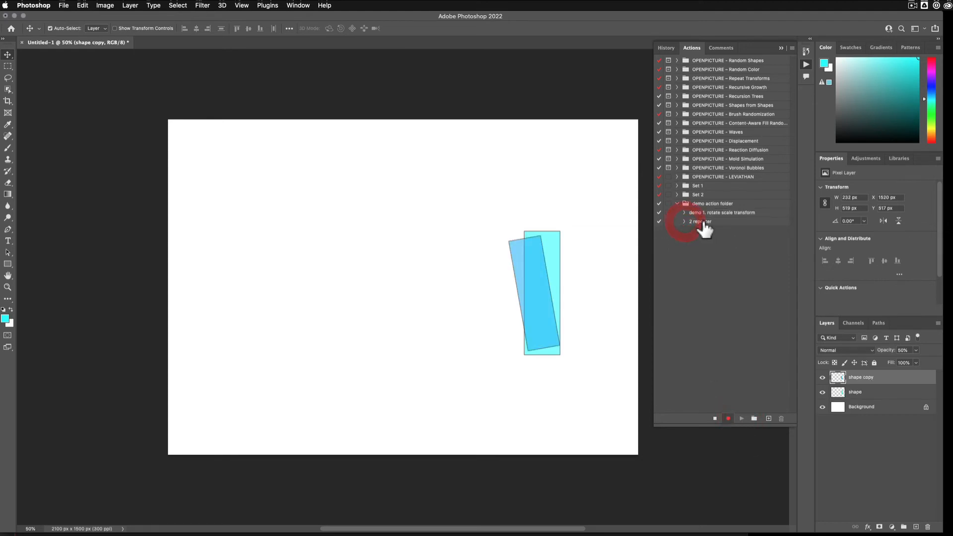
pyautogui.click(703, 221)
pyautogui.click(704, 213)
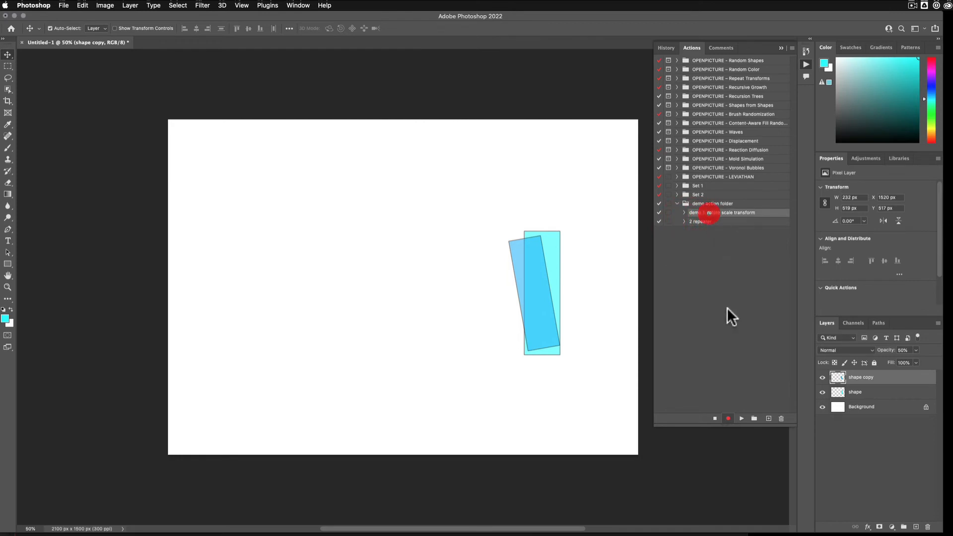
pyautogui.click(742, 418)
pyautogui.click(742, 419)
pyautogui.click(742, 419)
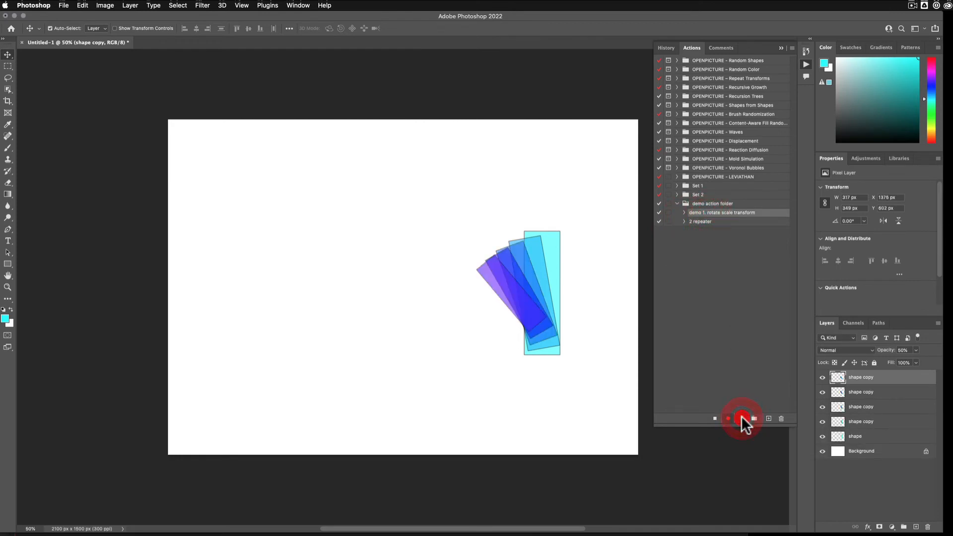
pyautogui.click(743, 419)
pyautogui.click(743, 418)
pyautogui.click(742, 419)
pyautogui.click(742, 419)
pyautogui.click(743, 419)
pyautogui.click(742, 419)
pyautogui.click(742, 419)
pyautogui.click(742, 419)
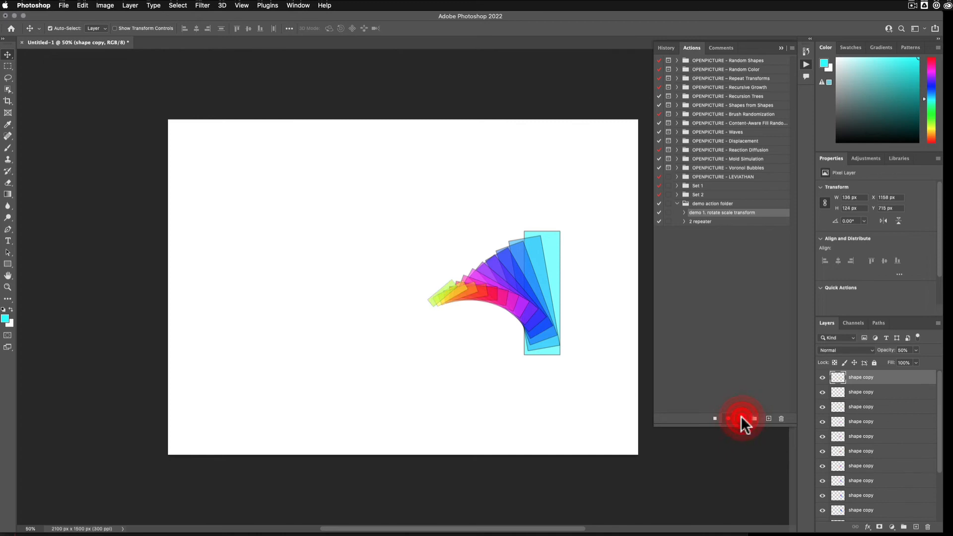
pyautogui.click(743, 419)
pyautogui.click(743, 419)
pyautogui.click(742, 419)
pyautogui.click(742, 418)
pyautogui.click(742, 419)
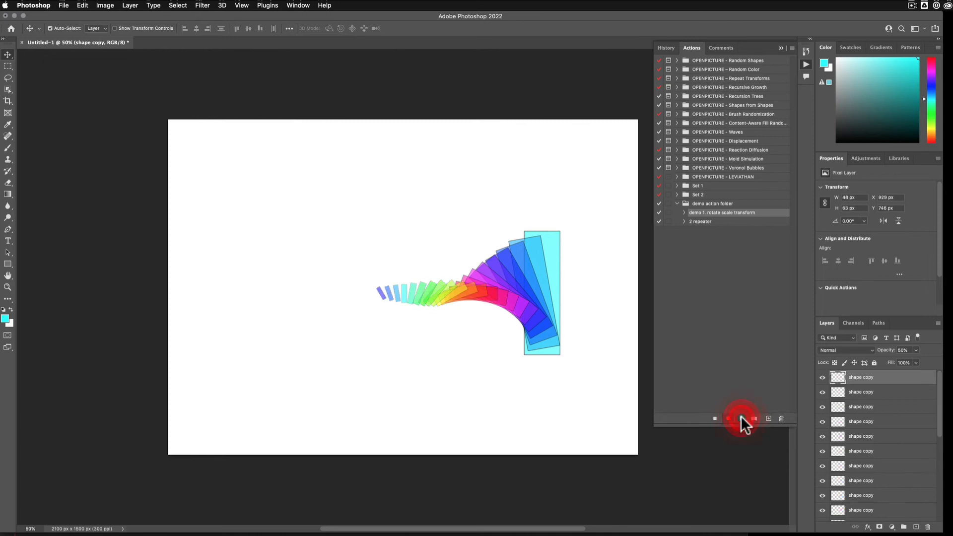
# - Review the playback steps recorded in the 2 repeater action and the list of shape copy layers
pyautogui.click(684, 222)
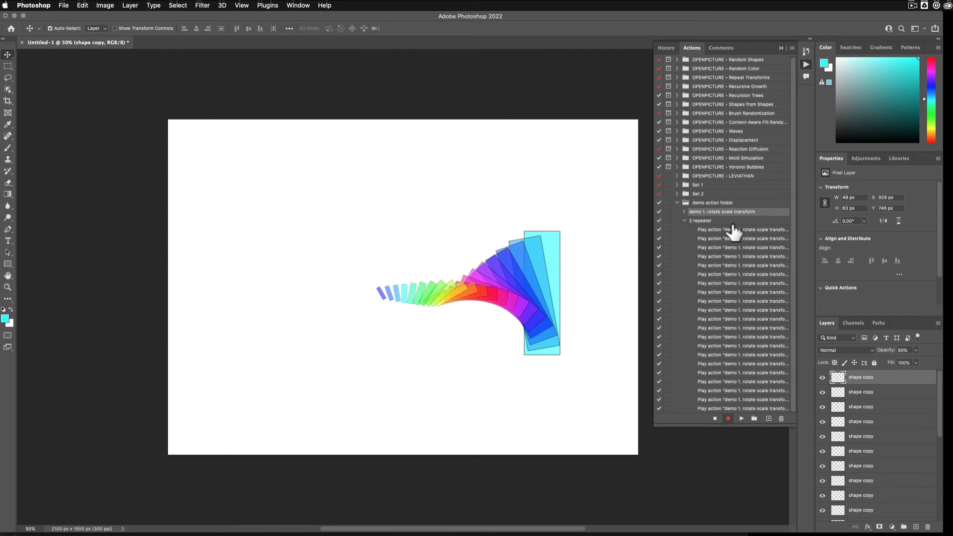
pyautogui.click(685, 221)
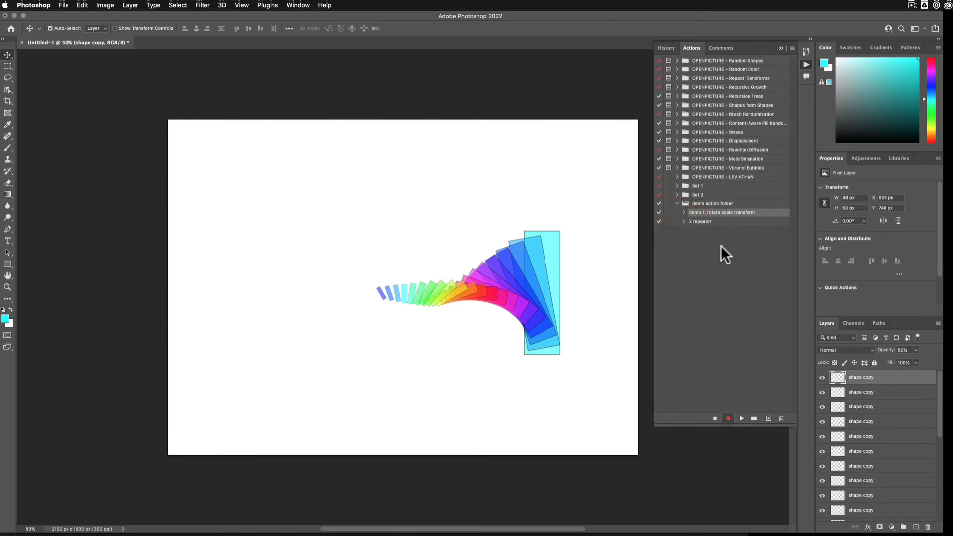
pyautogui.scroll(-5, 895, 461)
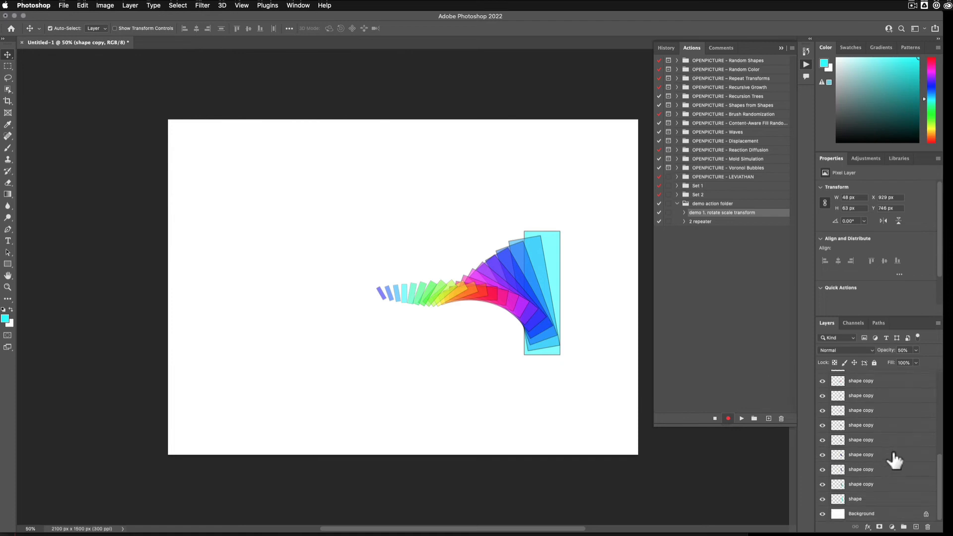
# - Merge all the shape copy layers with the original shape layer while the 2 repeater action is recording
pyautogui.keyDown('shift'); pyautogui.click(895, 498); pyautogui.keyUp('shift')
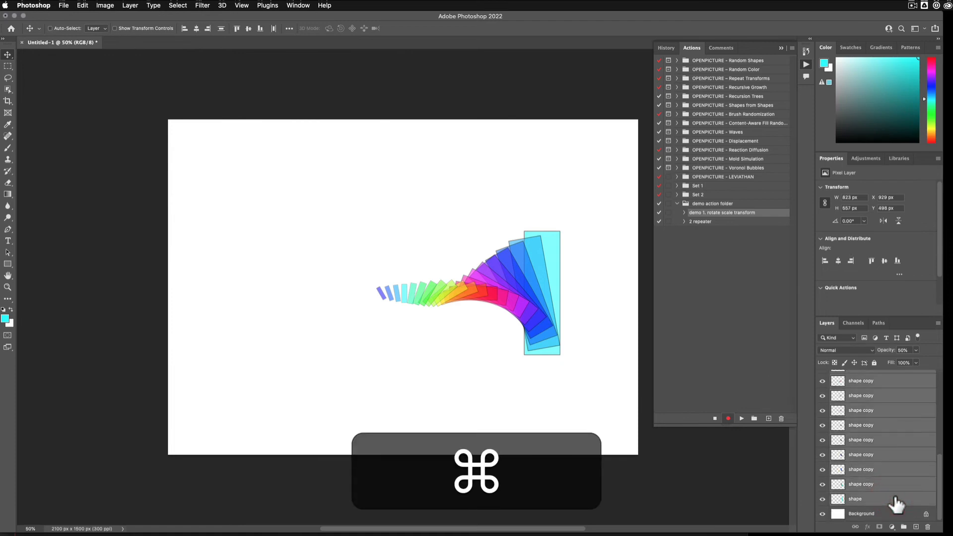
pyautogui.press('super+e')
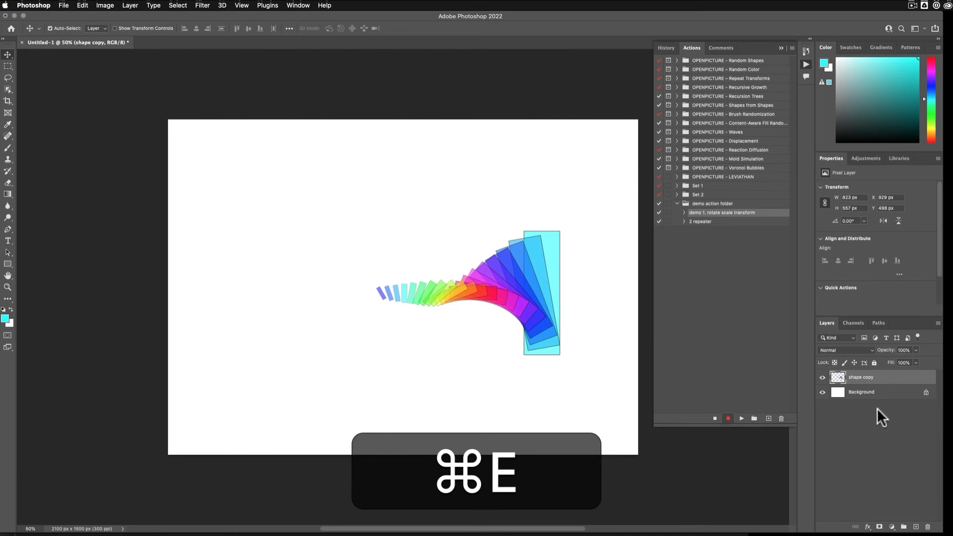
# - Rename the merged layer to shape merged and stop recording the 2 repeater action
pyautogui.doubleClick(871, 378)
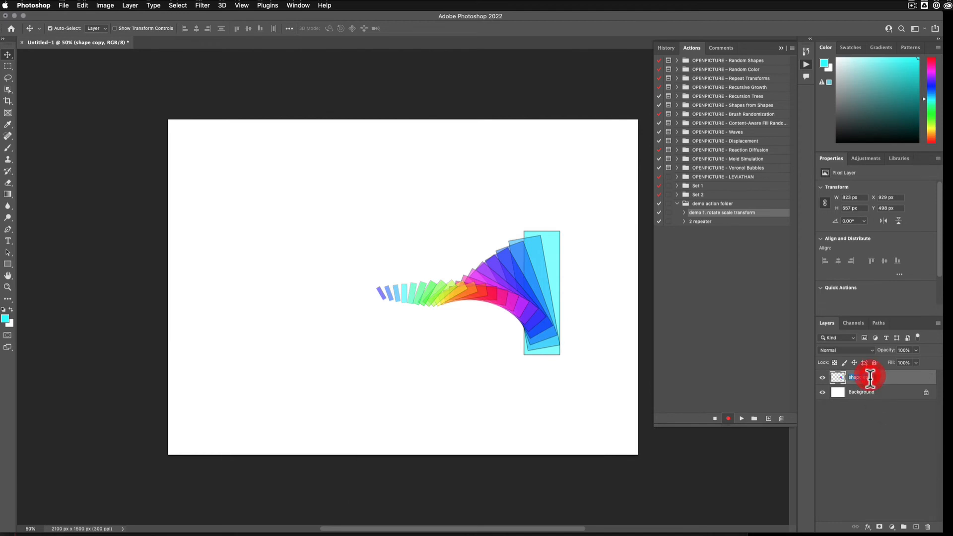
pyautogui.doubleClick(871, 378)
pyautogui.press('BackSpace')
pyautogui.write('merger')
pyautogui.press('BackSpace')
pyautogui.write('d')
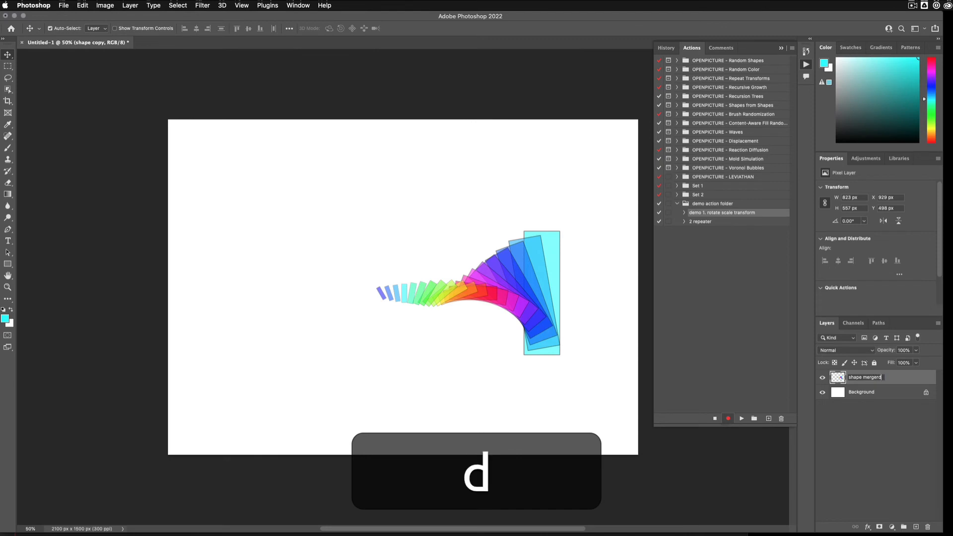
pyautogui.press('Return')
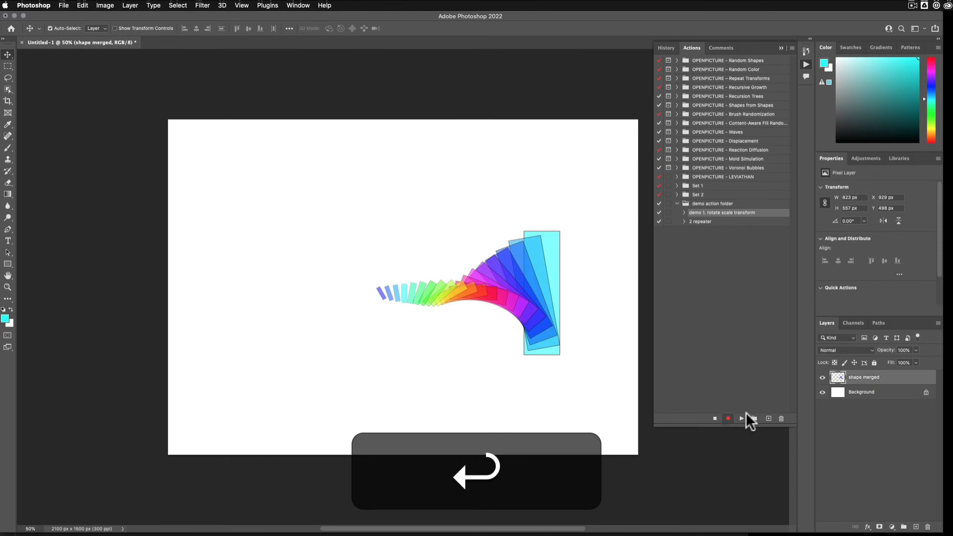
pyautogui.click(715, 418)
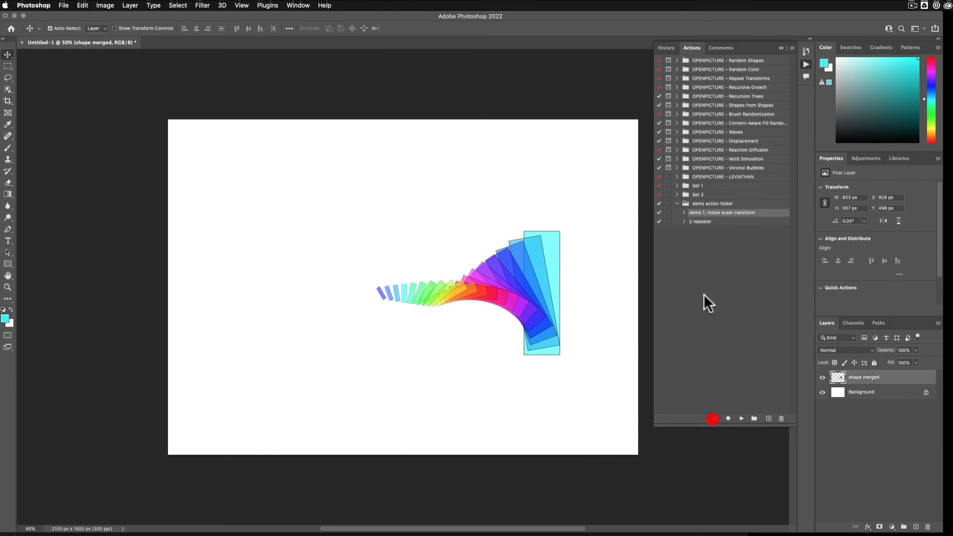
# - Examine the recorded steps of the 2 repeater action, including the layer selection, merge and layer rename at its end
pyautogui.click(715, 222)
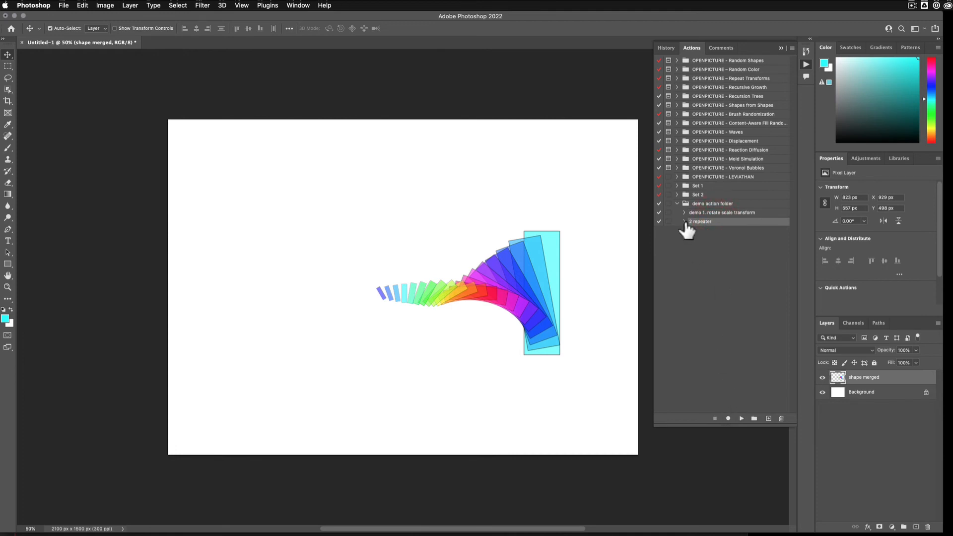
pyautogui.click(684, 222)
pyautogui.scroll(-2, 717, 249)
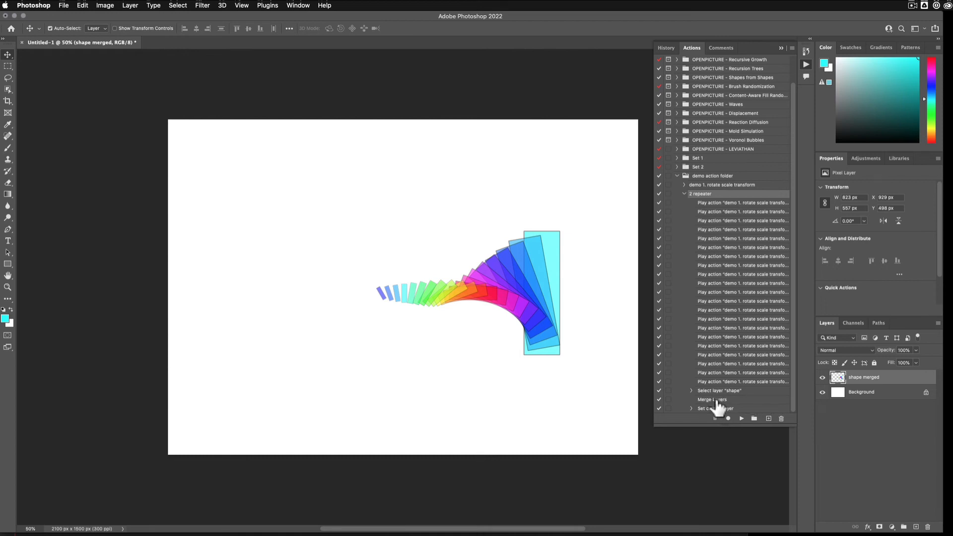
pyautogui.click(735, 391)
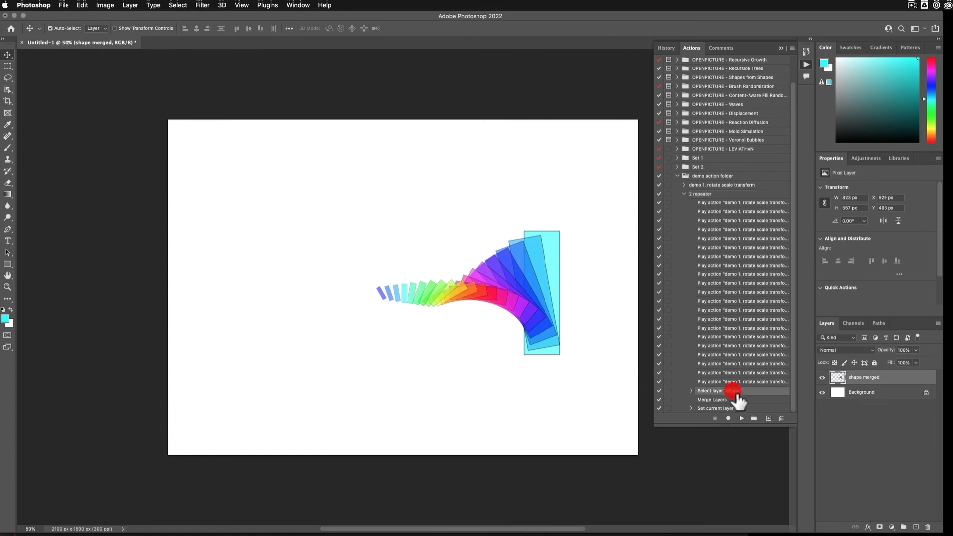
pyautogui.click(692, 391)
pyautogui.click(693, 384)
pyautogui.click(744, 409)
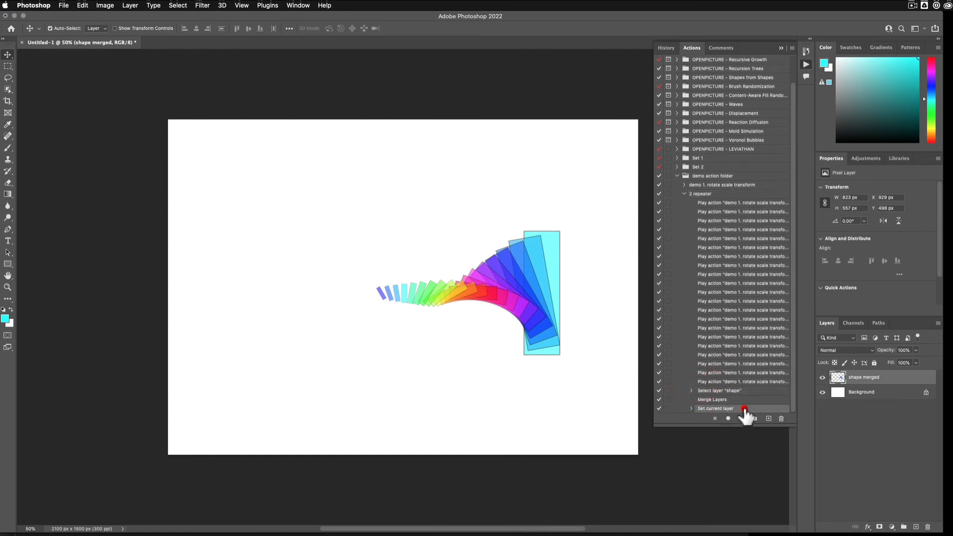
pyautogui.click(691, 409)
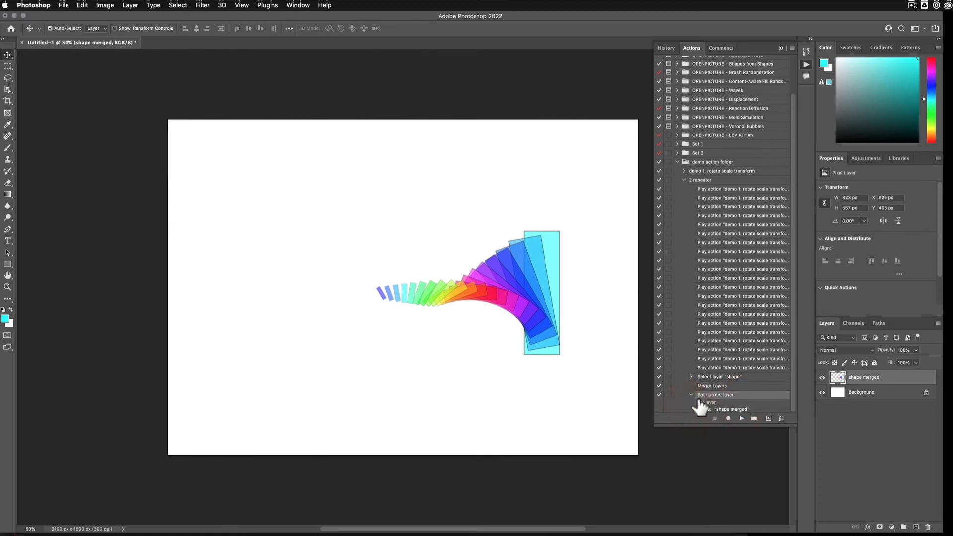
pyautogui.click(692, 395)
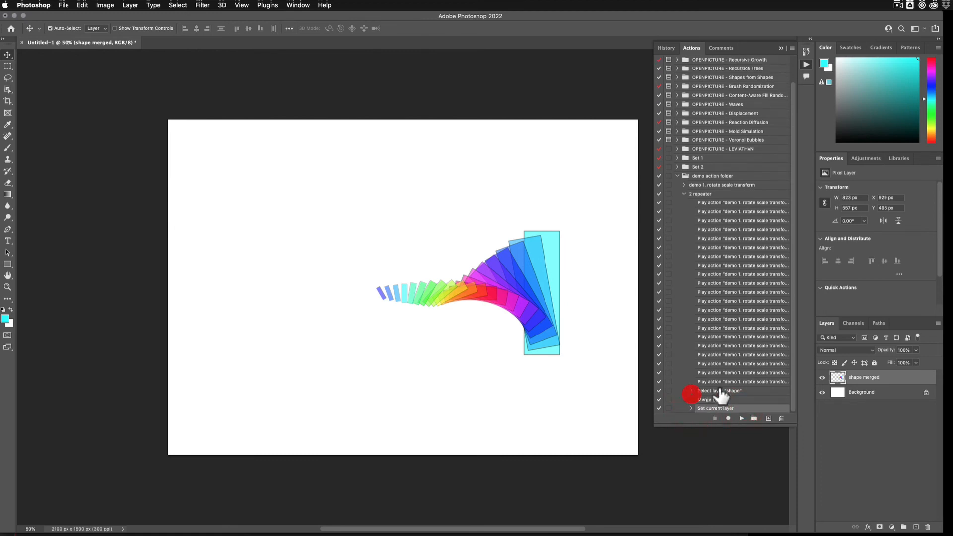
pyautogui.click(877, 380)
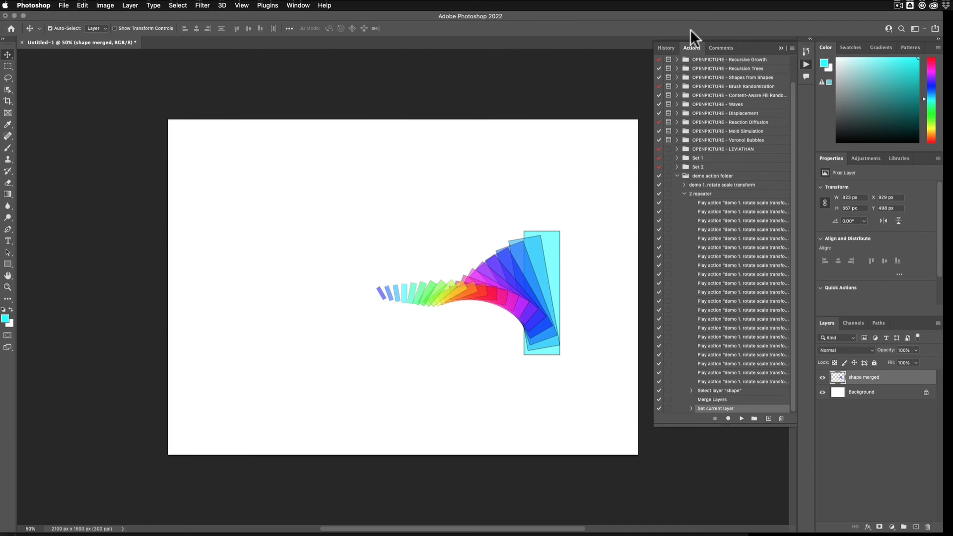
# - Revert the document to the earliest Duplicate Layer state in its history
pyautogui.click(667, 48)
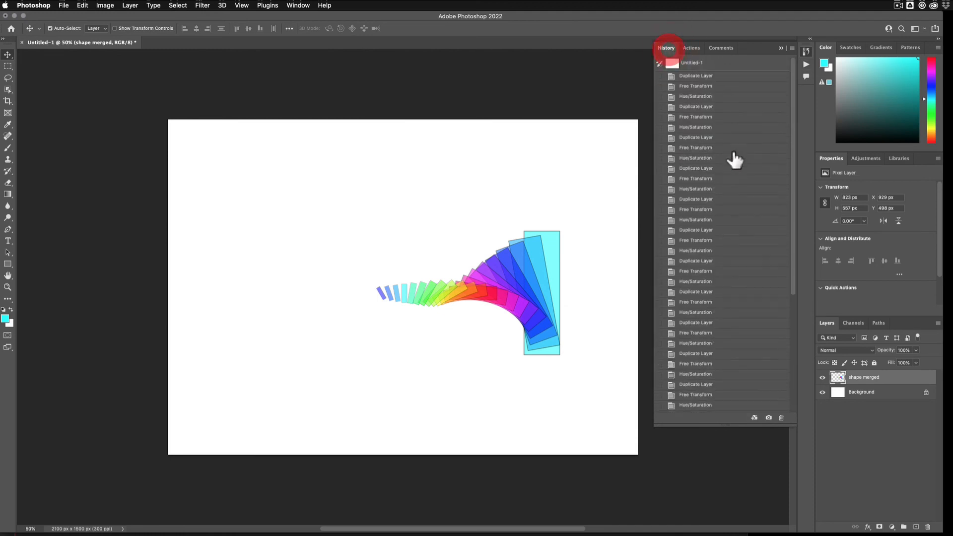
pyautogui.click(707, 76)
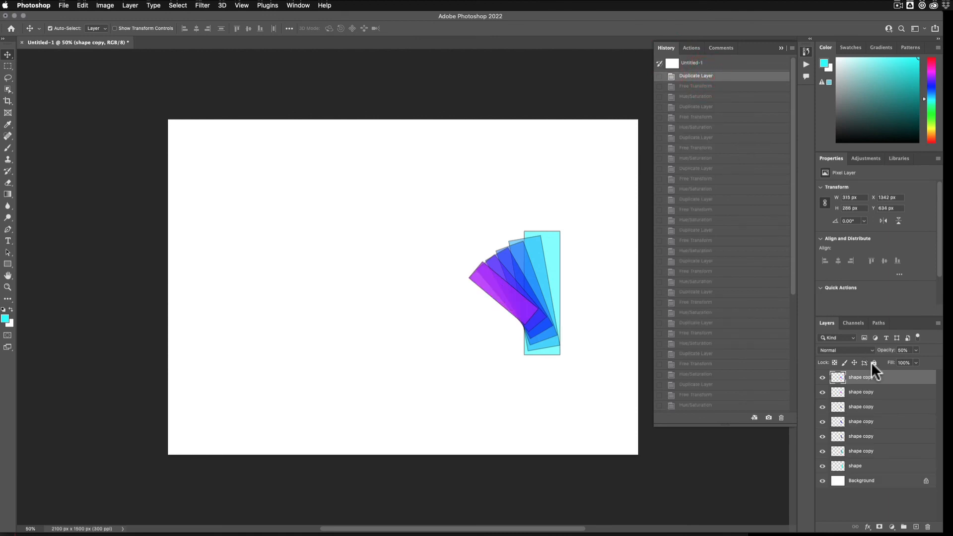
pyautogui.click(897, 380)
pyautogui.press('=')
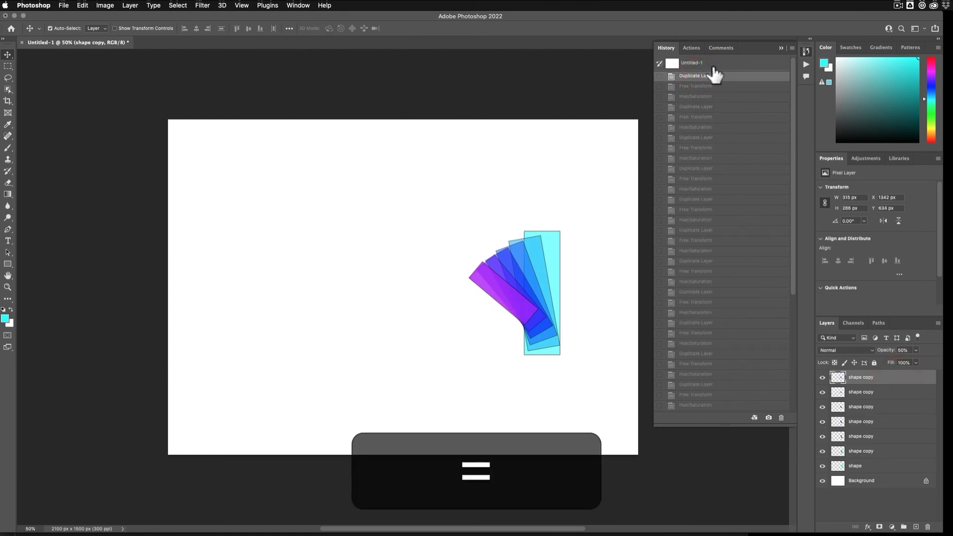
# - Delete all the shape copy layers so only the original shape and Background remain, and save a history snapshot
pyautogui.click(897, 376)
pyautogui.press('BackSpace')
pyautogui.press('BackSpace')
pyautogui.press('BackSpace')
pyautogui.press('BackSpace')
pyautogui.press('BackSpace')
pyautogui.press('BackSpace')
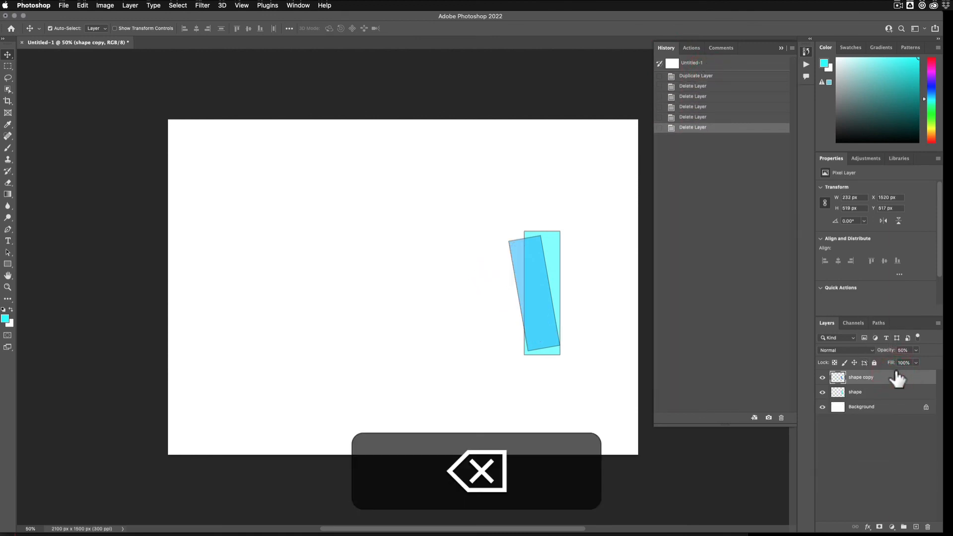
pyautogui.click(769, 418)
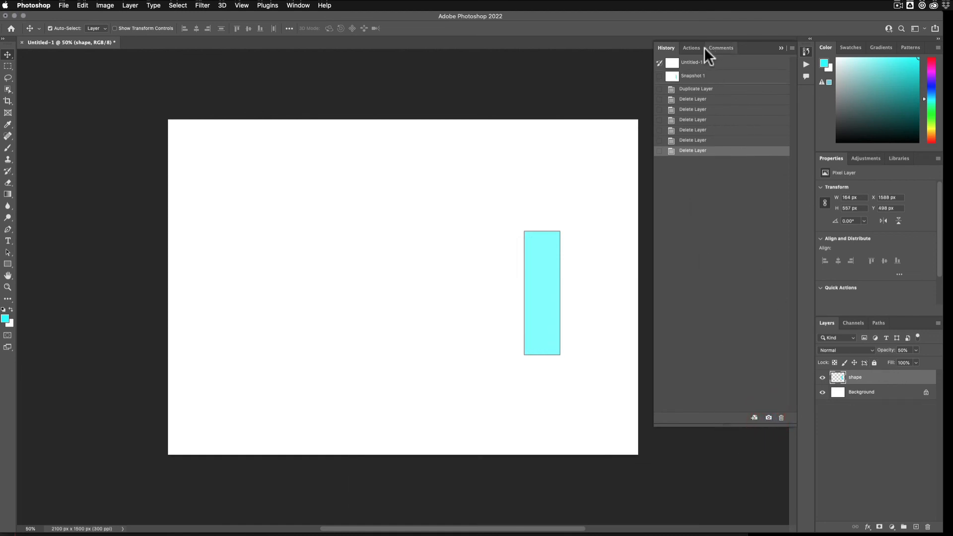
# - Rename the 2 repeater action to demo 2. repeater and play it on the shape layer
pyautogui.click(691, 47)
pyautogui.click(678, 195)
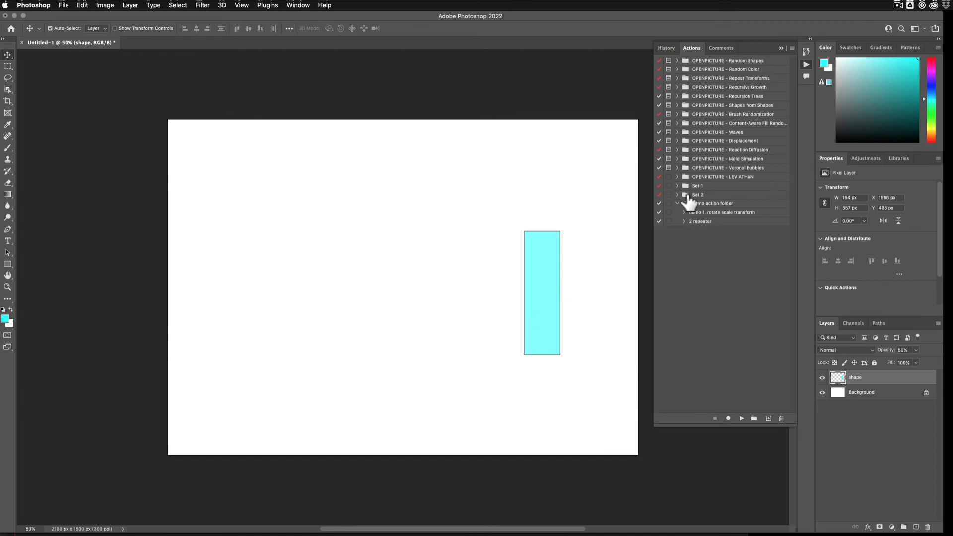
pyautogui.click(705, 221)
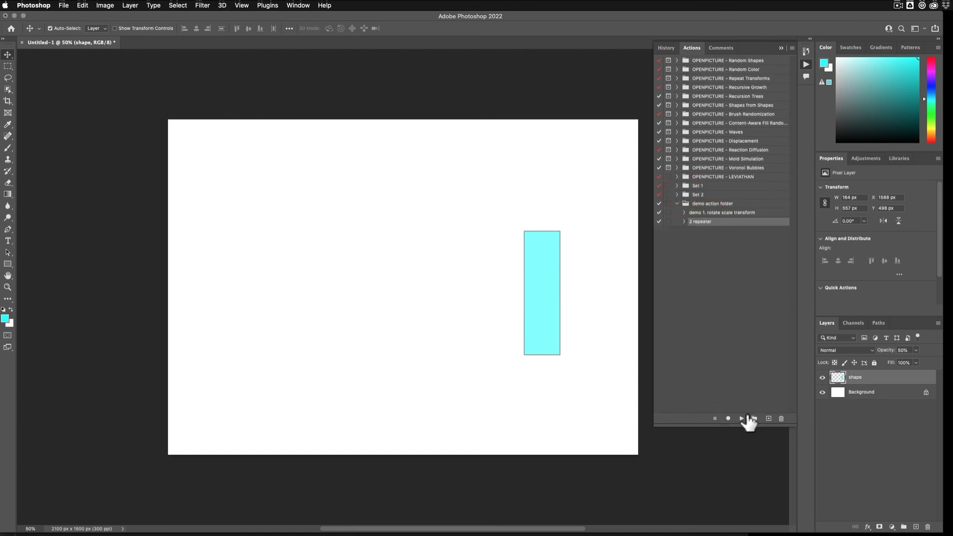
pyautogui.doubleClick(699, 222)
pyautogui.press('Left')
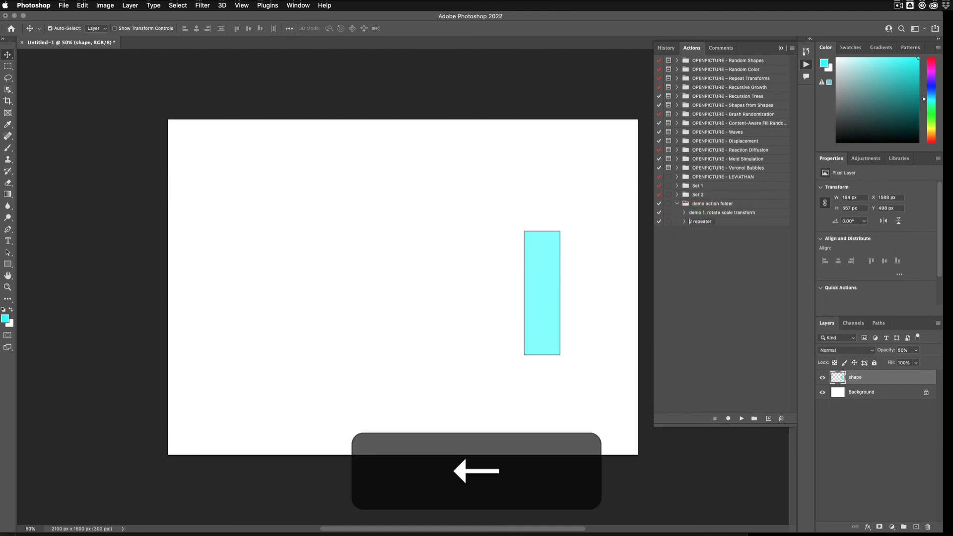
pyautogui.write('demo')
pyautogui.press('Right')
pyautogui.write('.')
pyautogui.press('Return')
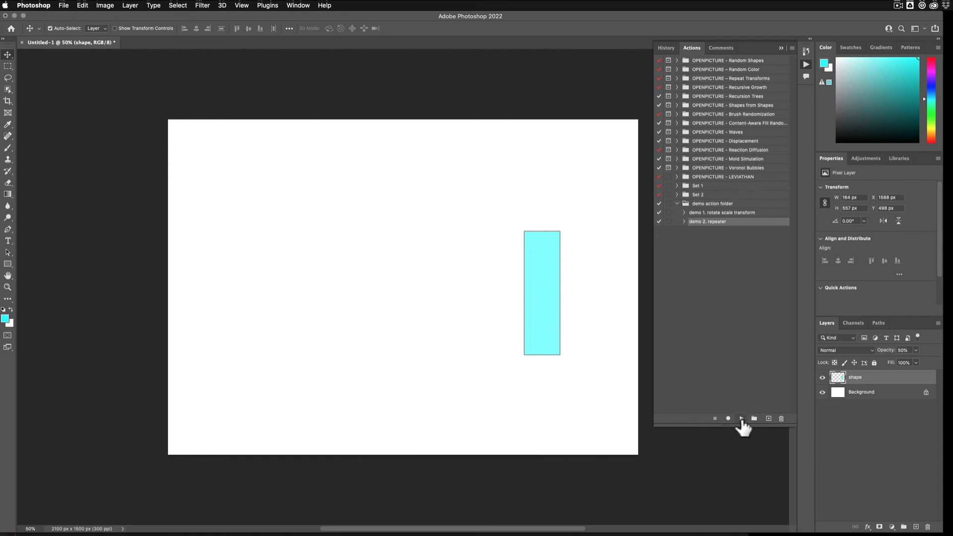
pyautogui.click(742, 419)
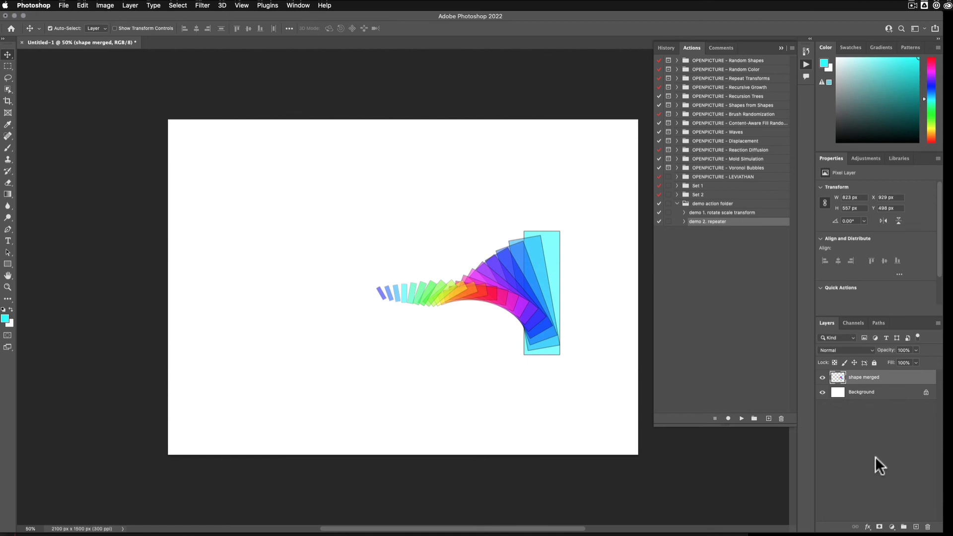
pyautogui.click(913, 6)
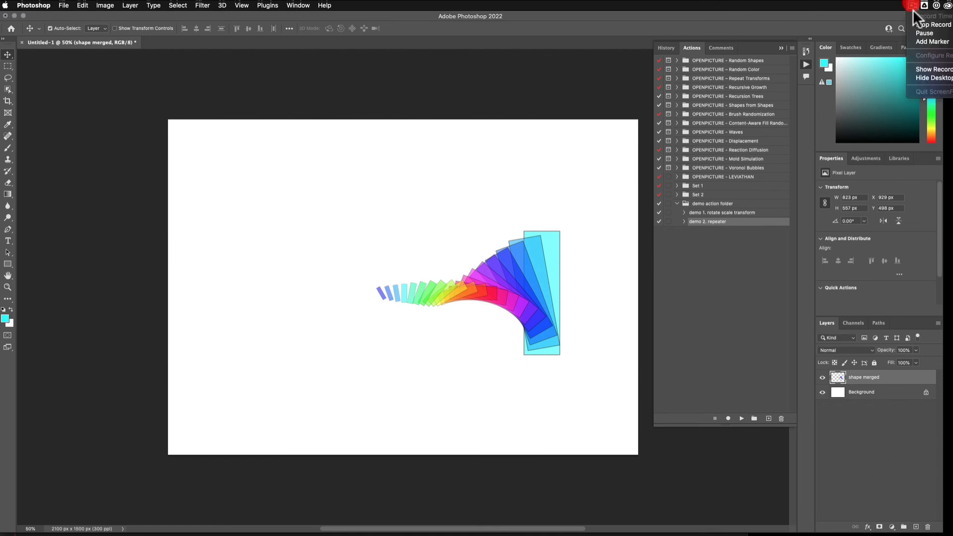